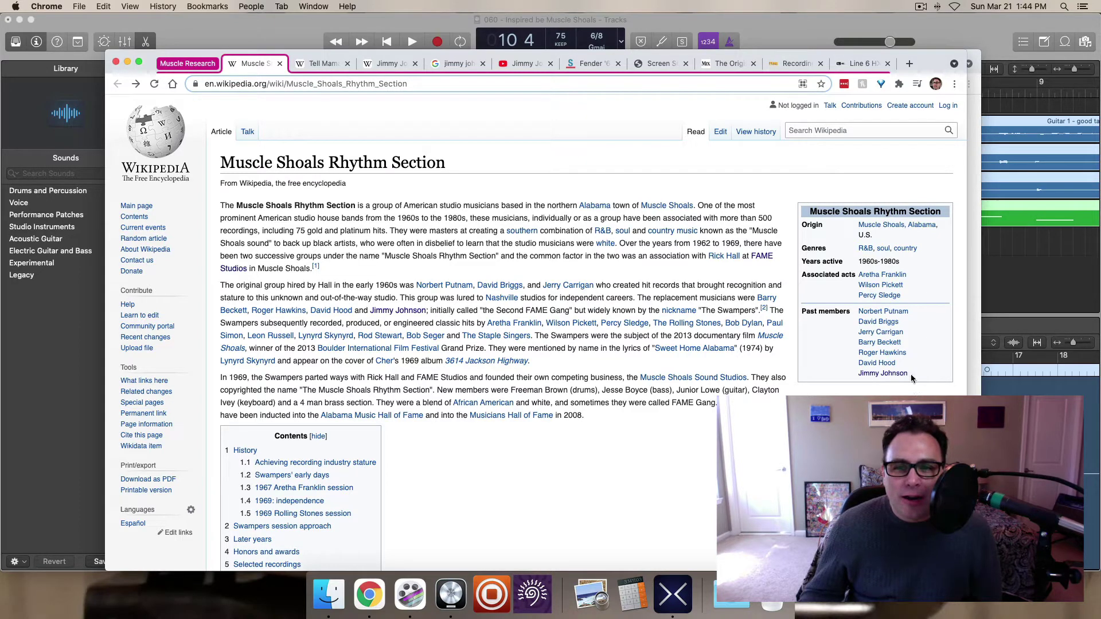
mouse_move(900, 379)
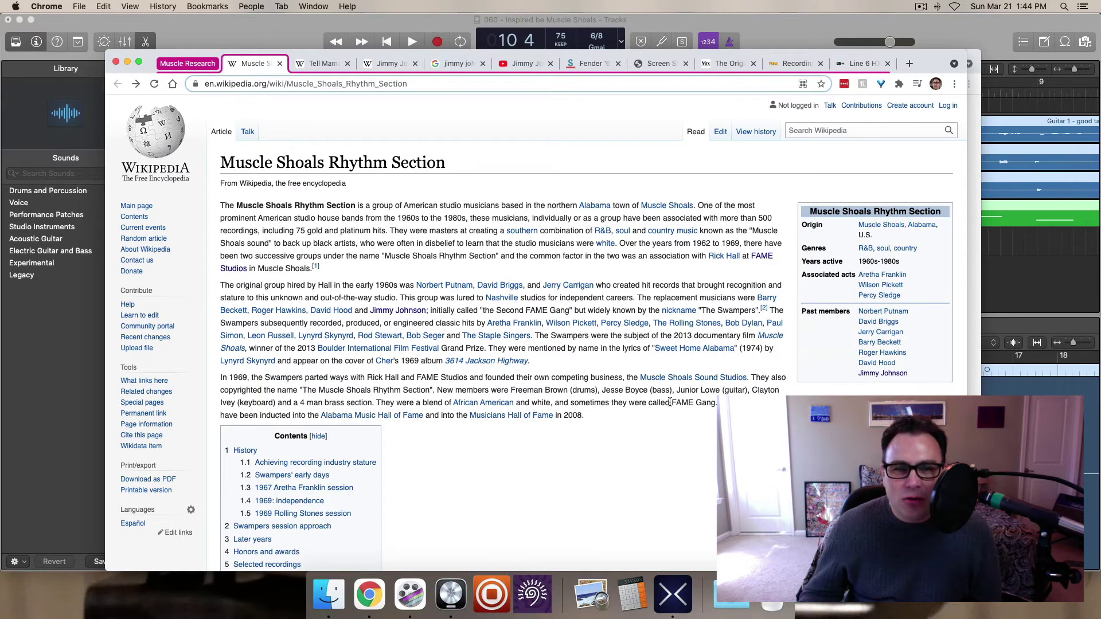
scroll(670, 402, down, 6)
scroll(670, 402, down, 5)
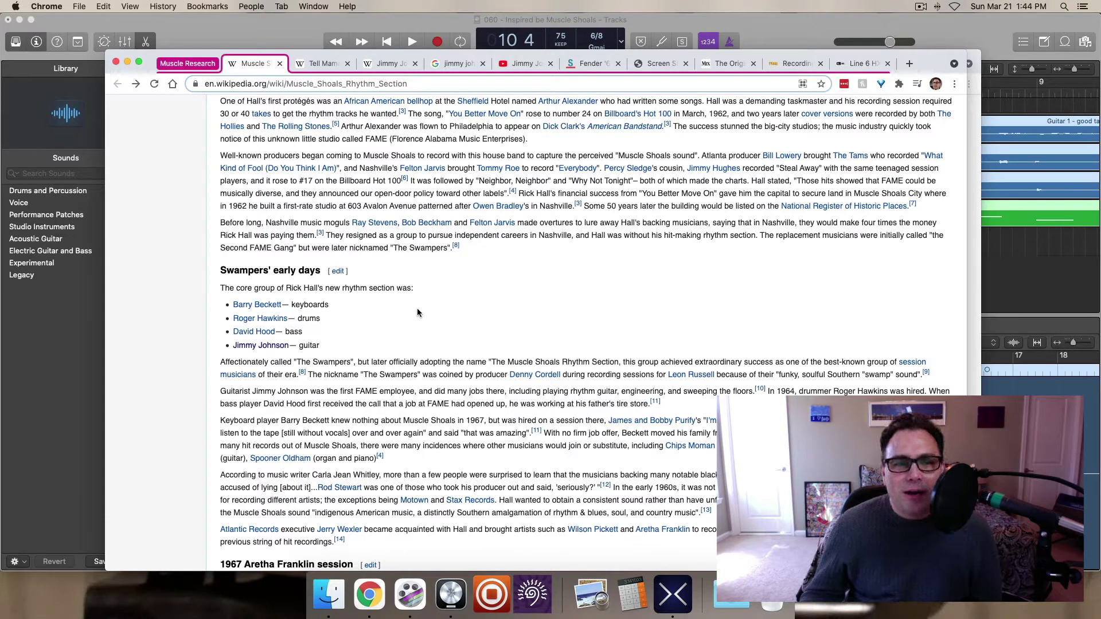
scroll(417, 313, down, 2)
scroll(417, 312, down, 10)
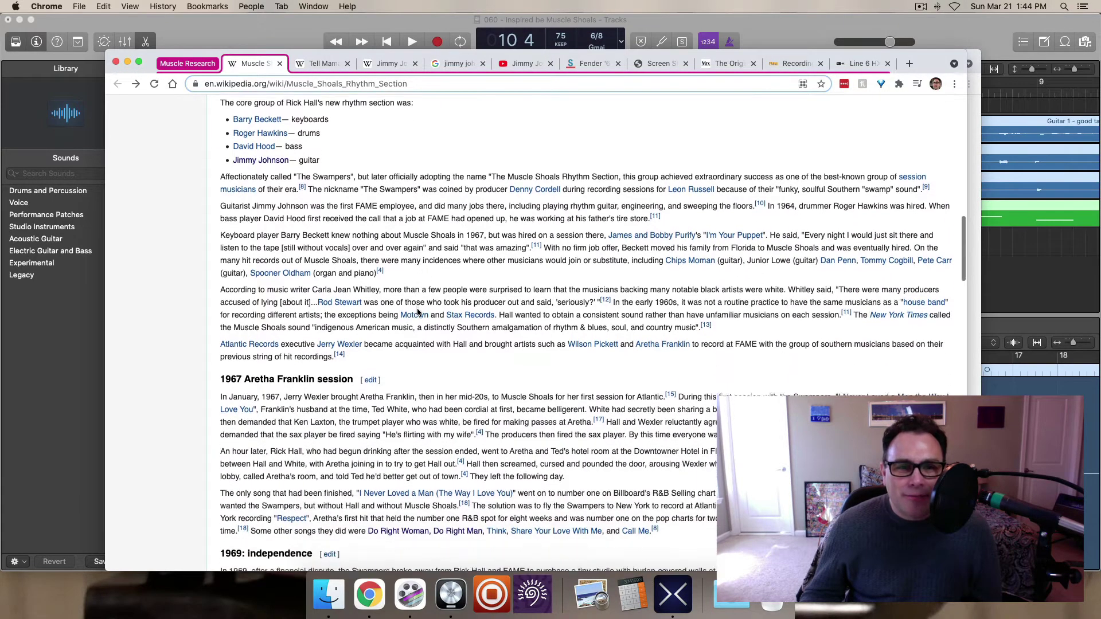
scroll(418, 312, down, 10)
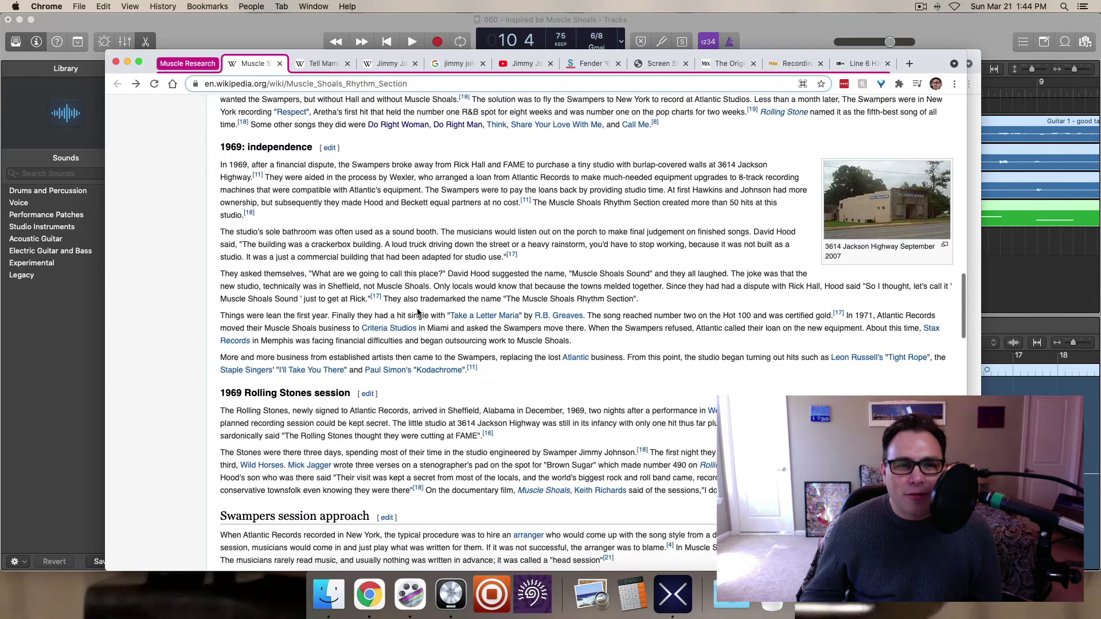
scroll(418, 312, down, 11)
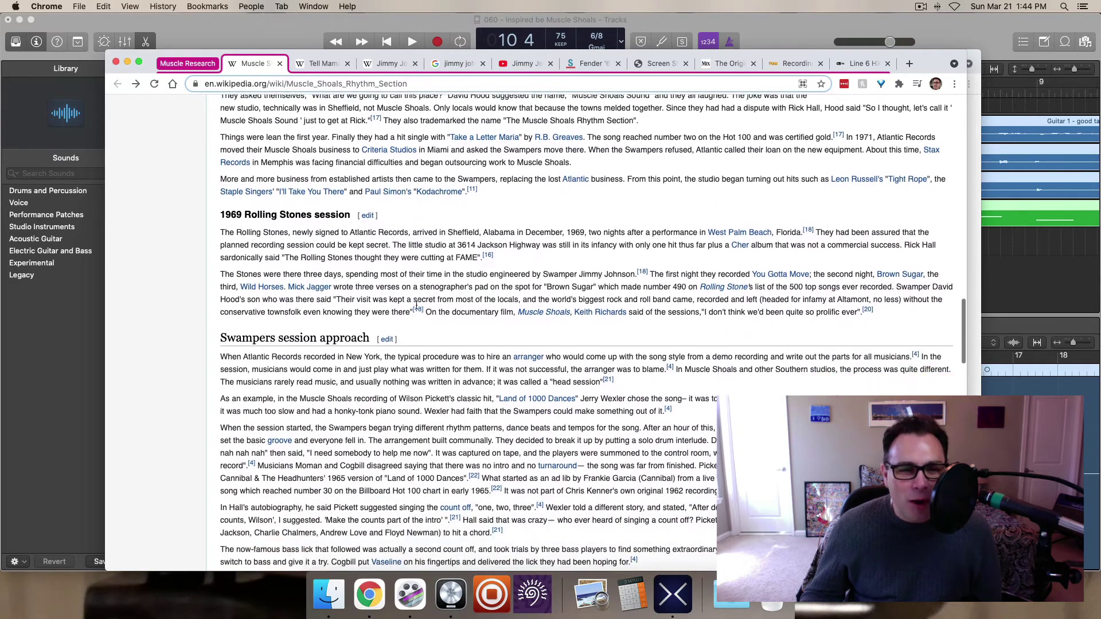
scroll(417, 306, down, 11)
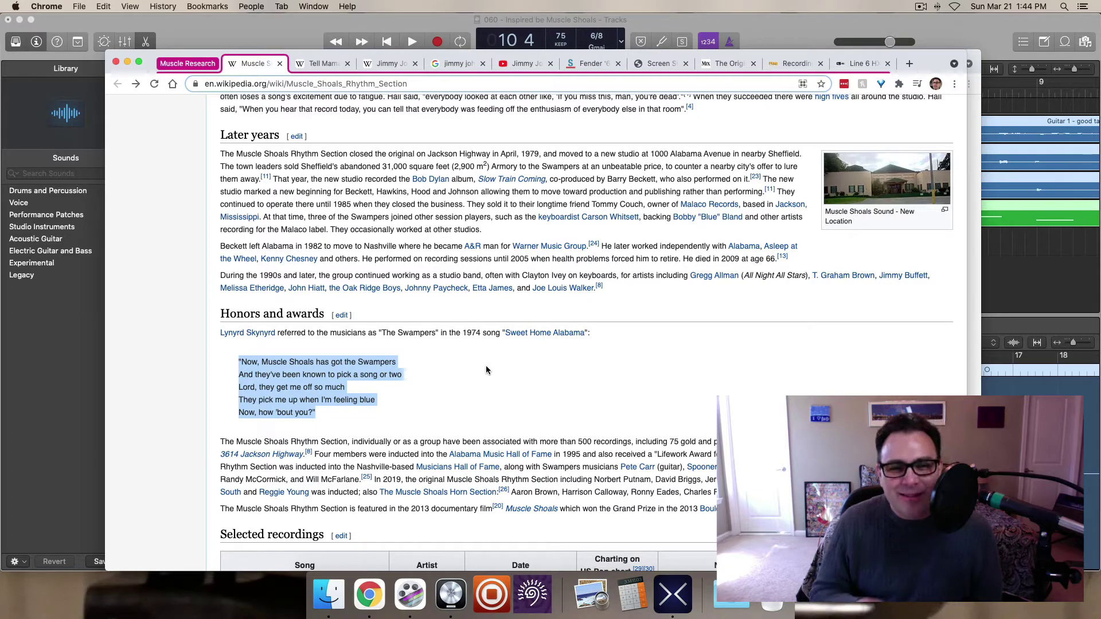
scroll(497, 367, up, 20)
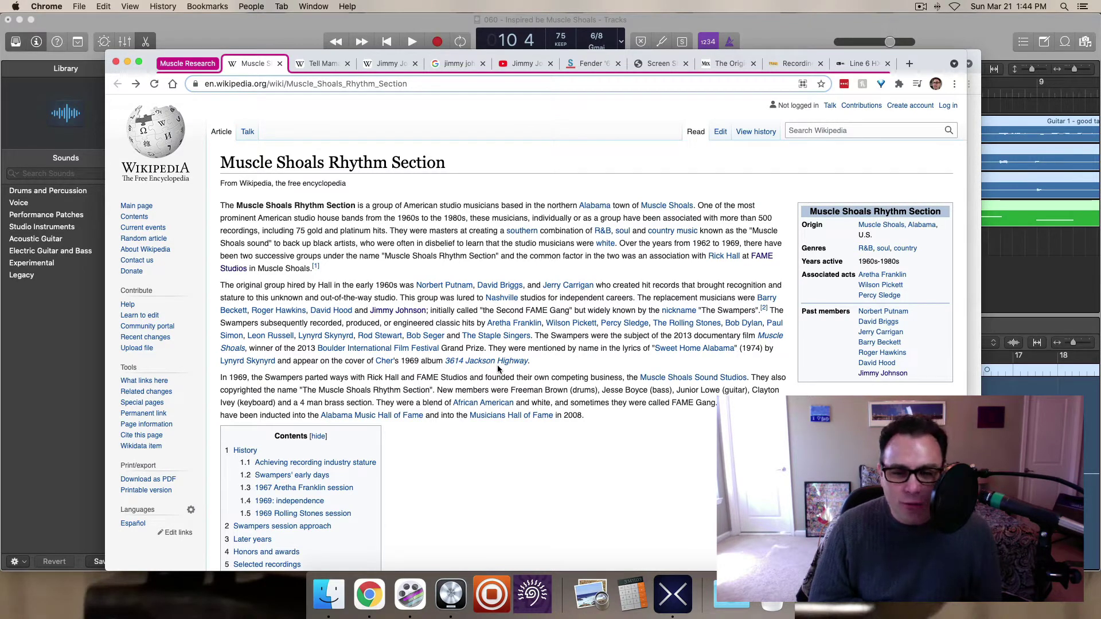
Glance over the Tell Mama album article, then bring up the Jimmy Johnson (musician) article
click(328, 65)
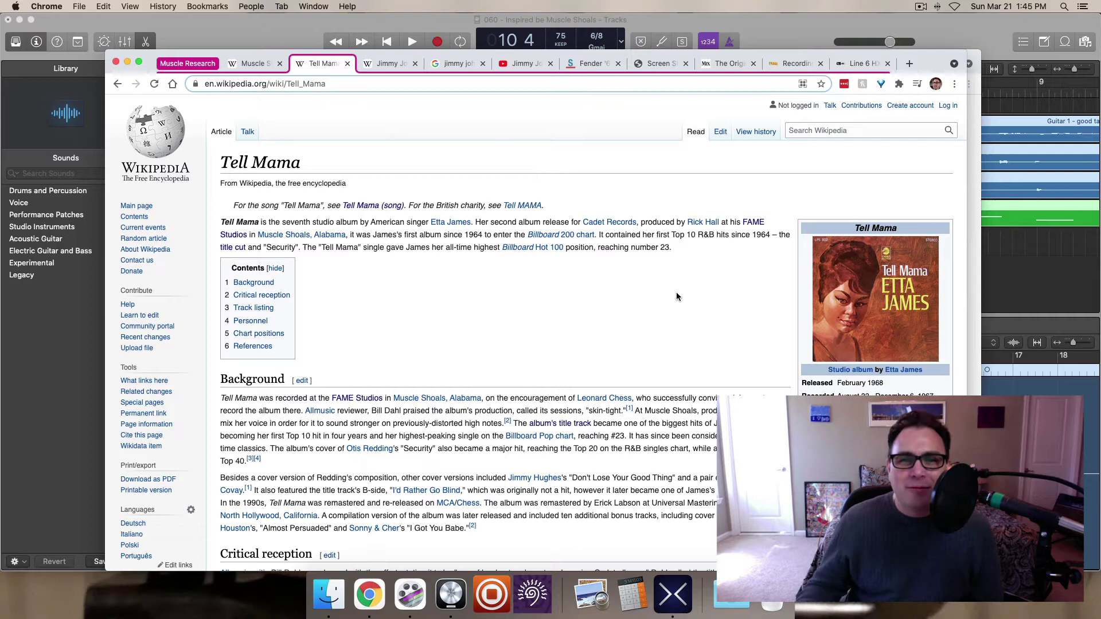
scroll(514, 293, down, 1)
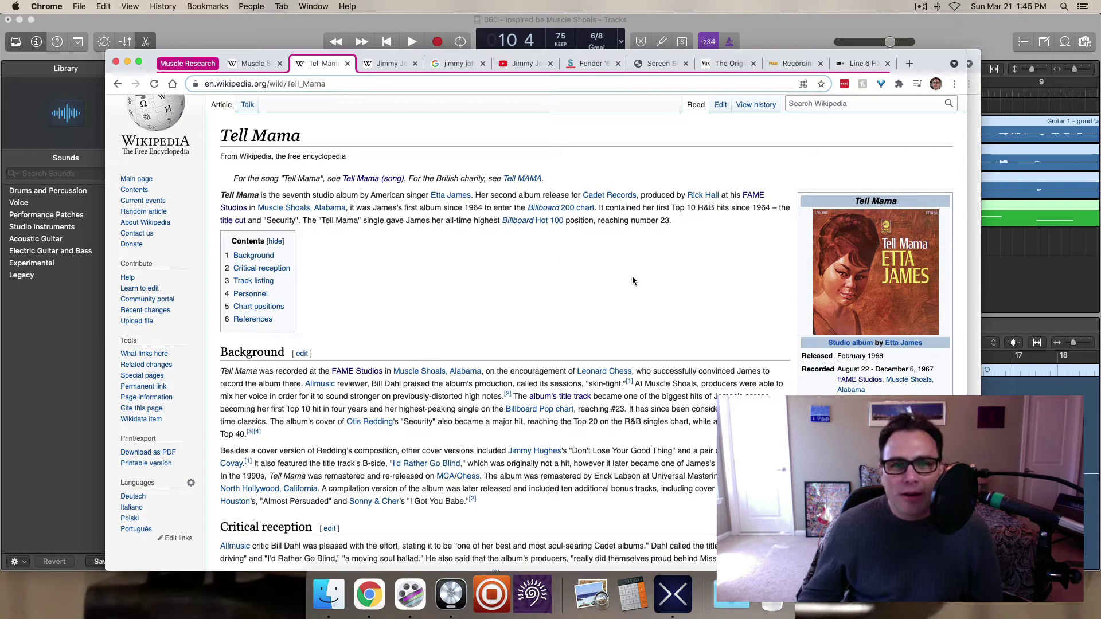
click(385, 64)
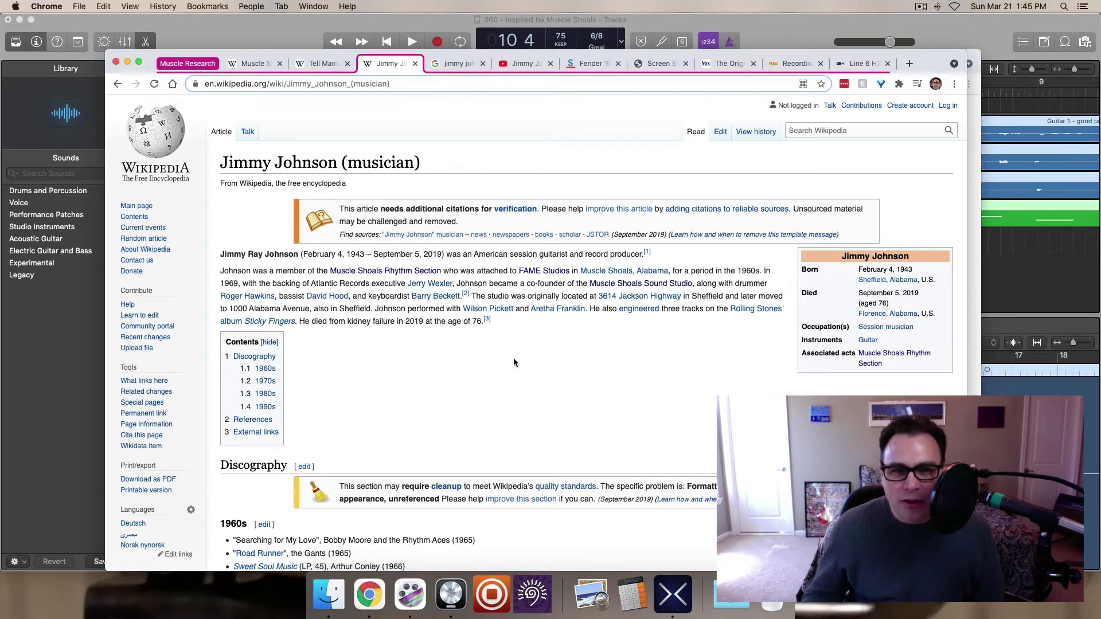
Scroll through Jimmy Johnson's session discography from the 1960s list down to the 1990s heading
scroll(524, 361, down, 5)
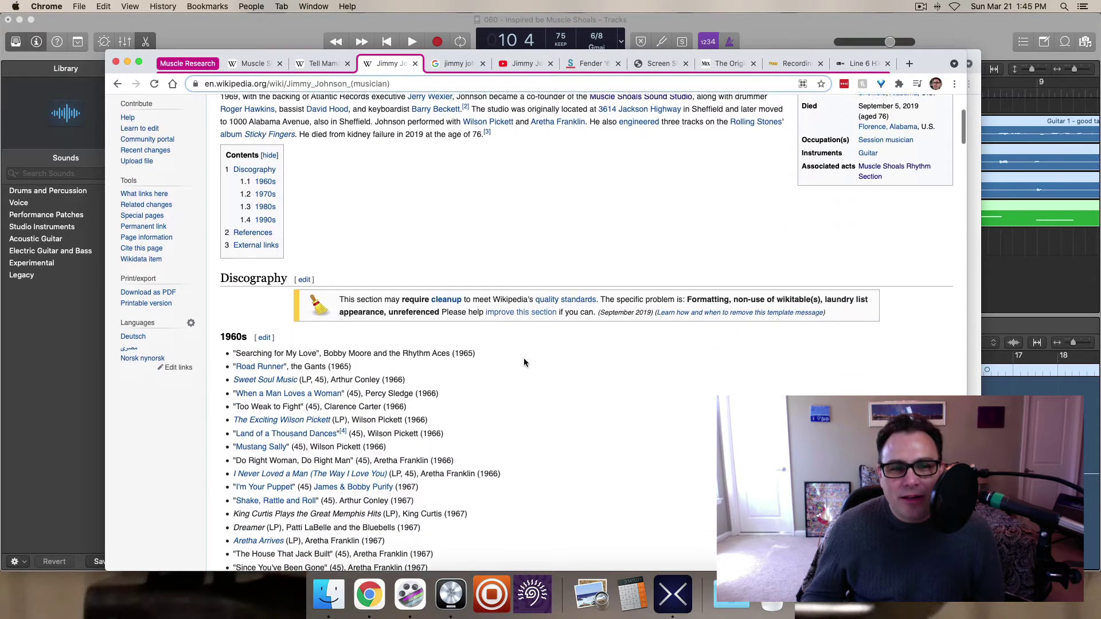
scroll(524, 363, down, 2)
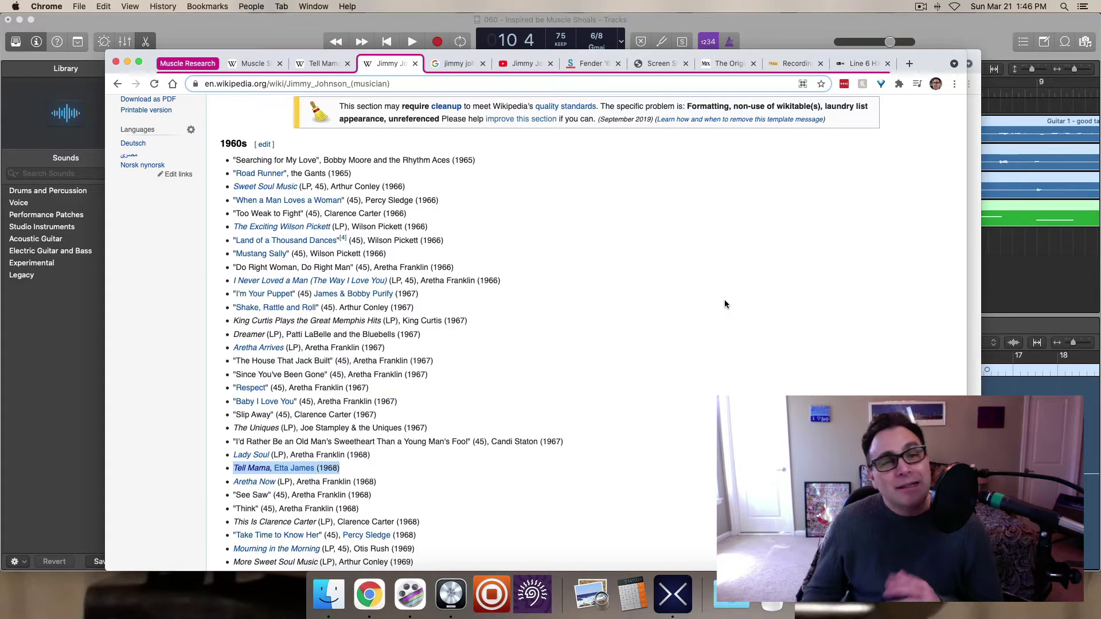
scroll(666, 237, up, 15)
scroll(655, 277, down, 15)
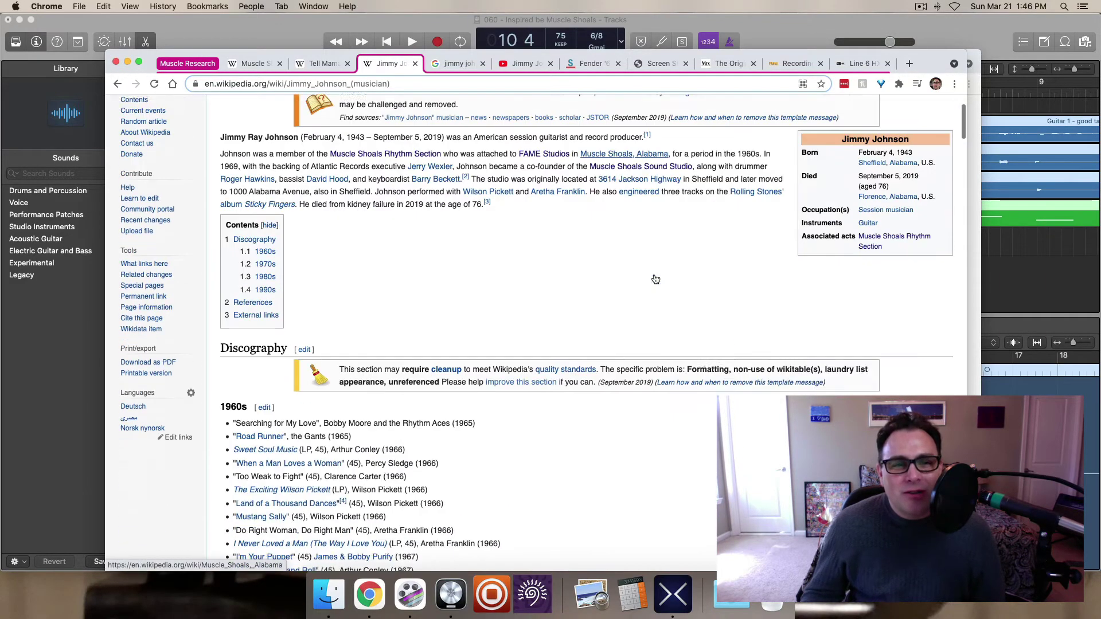
scroll(655, 276, down, 18)
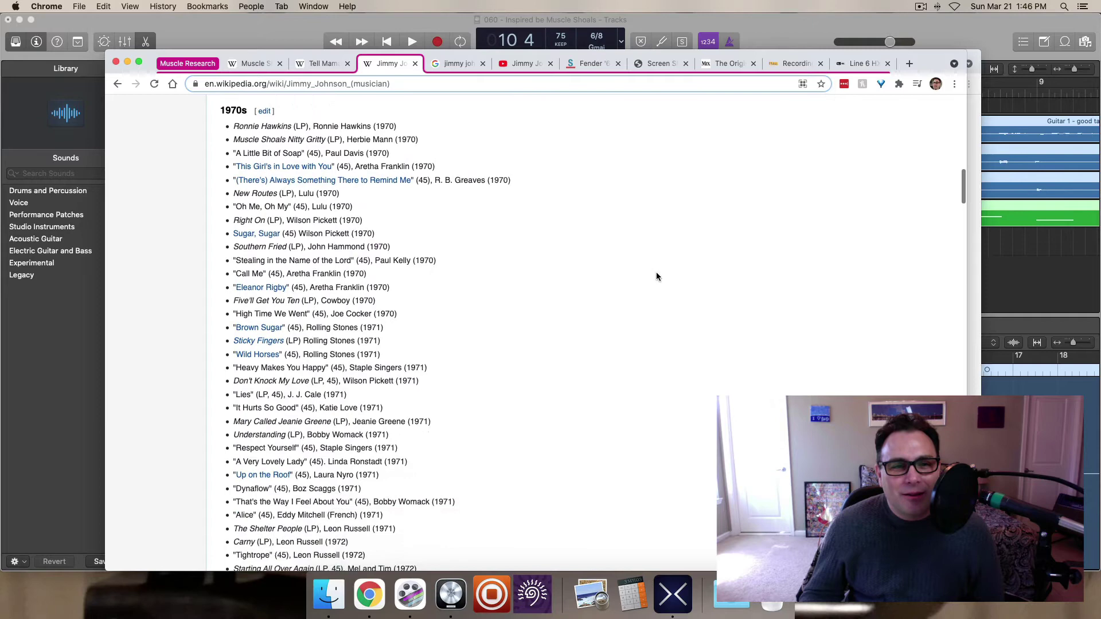
scroll(657, 277, down, 10)
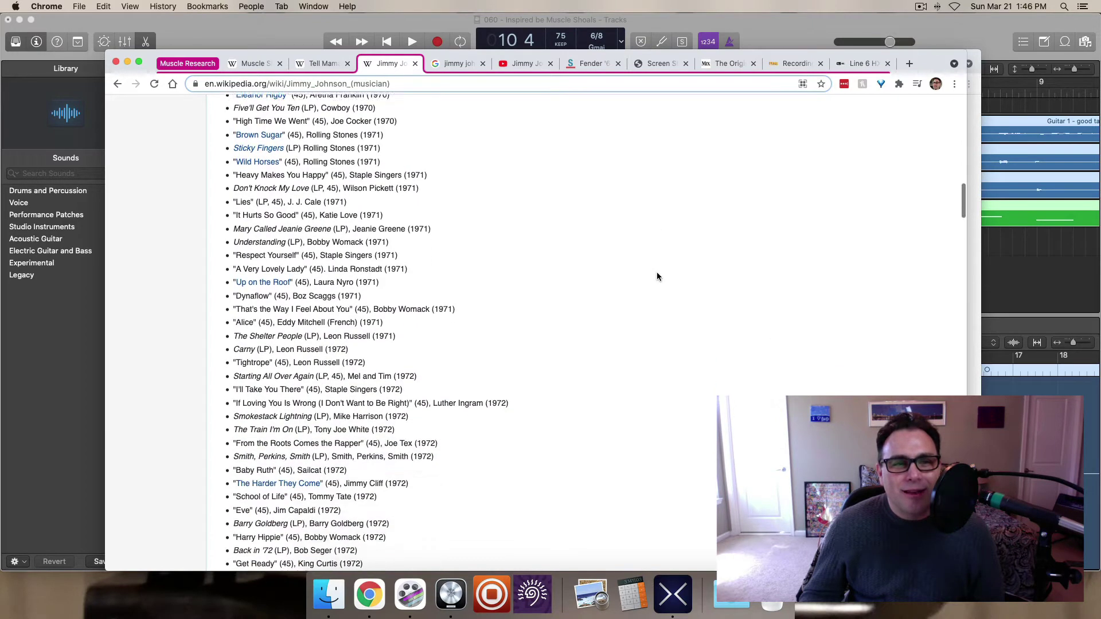
scroll(658, 277, down, 10)
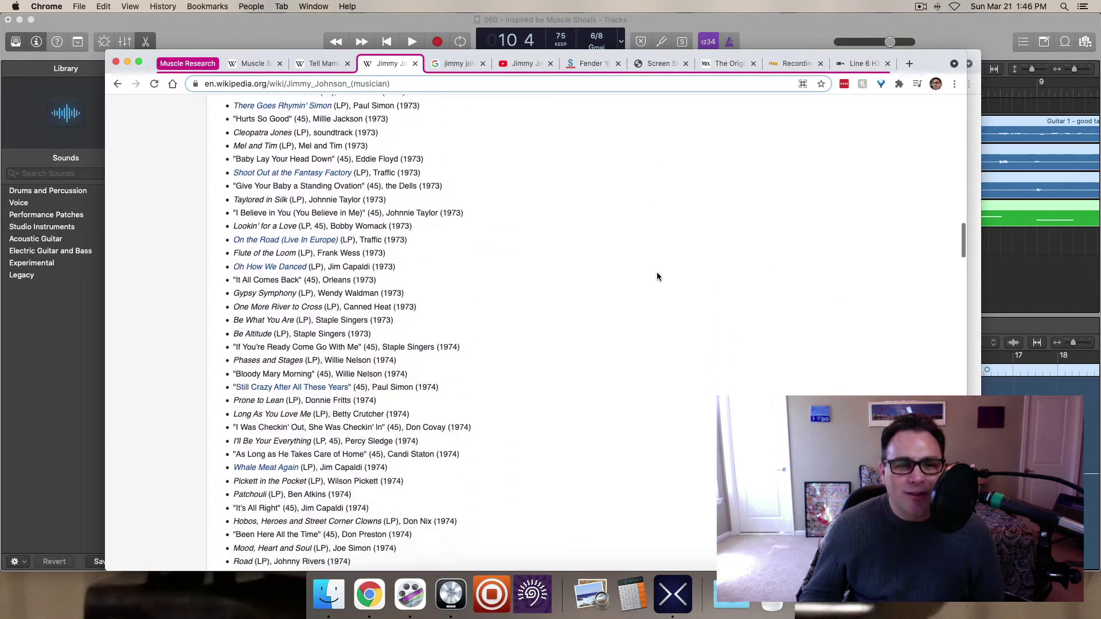
scroll(657, 277, down, 5)
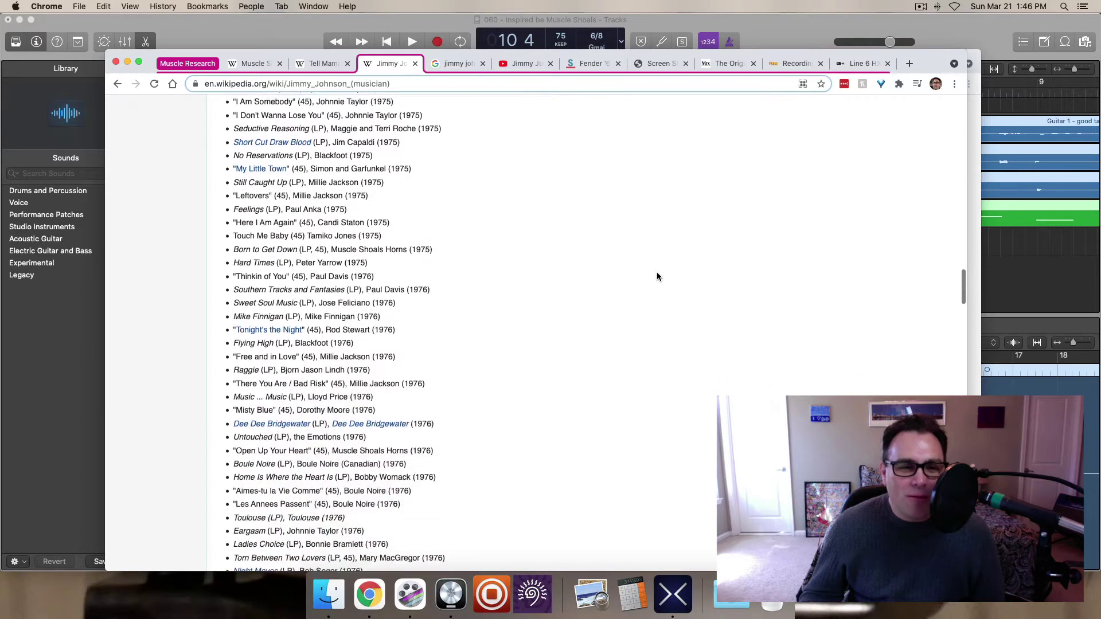
scroll(657, 277, down, 5)
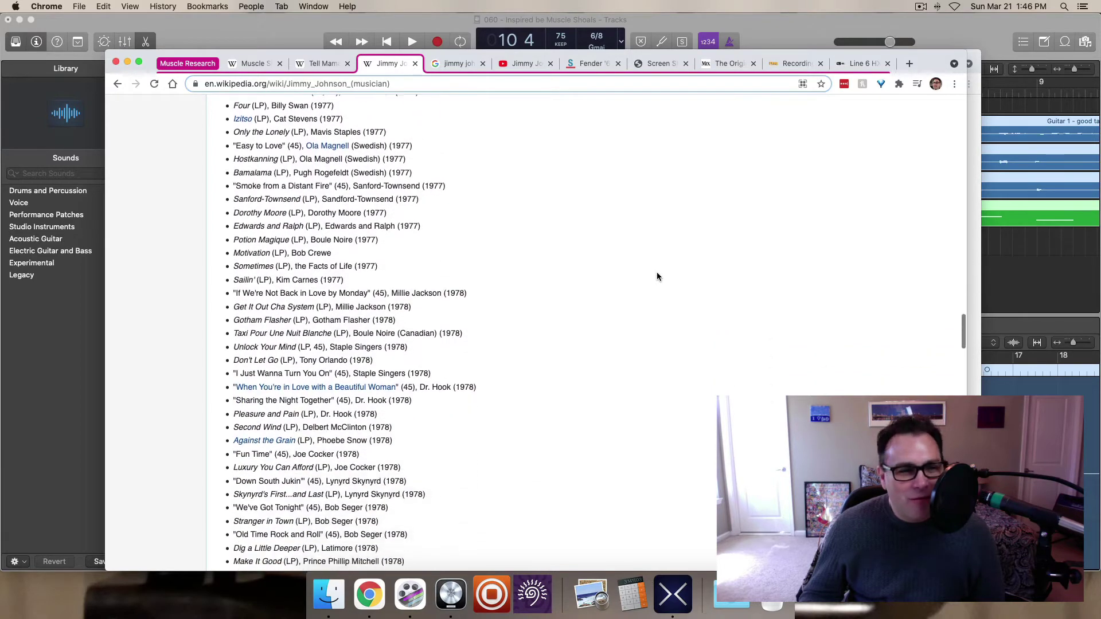
scroll(658, 277, down, 15)
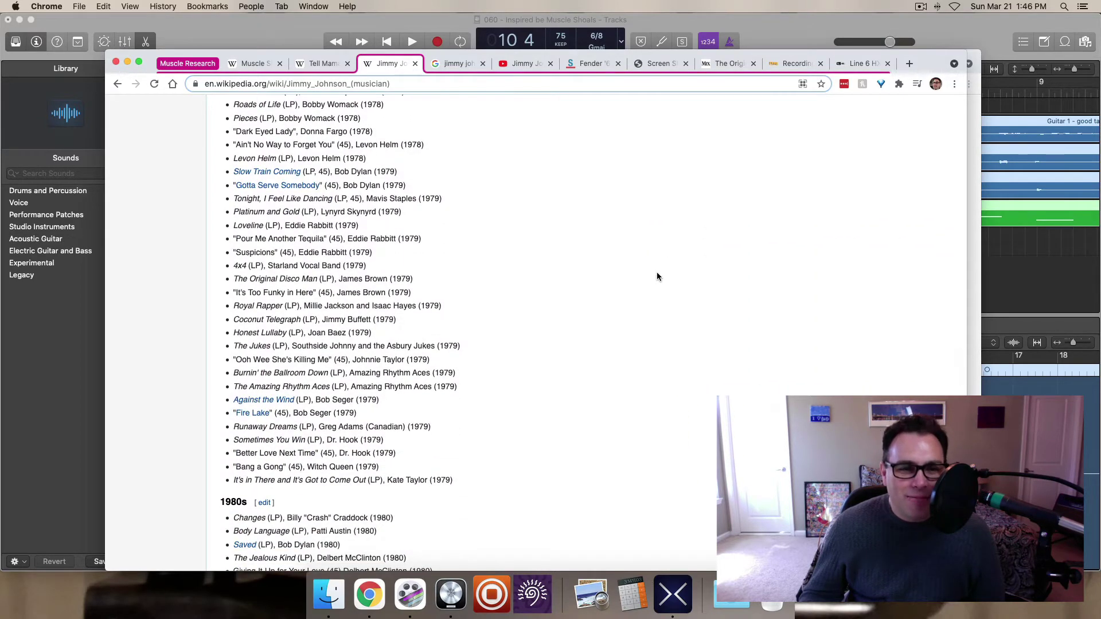
scroll(658, 277, down, 12)
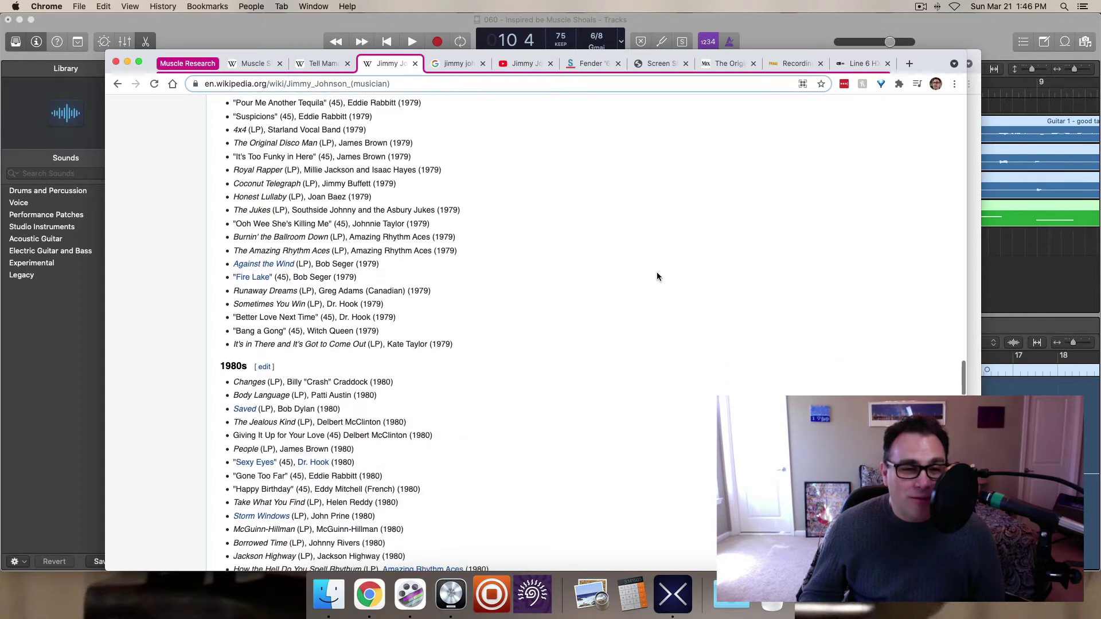
scroll(657, 277, down, 15)
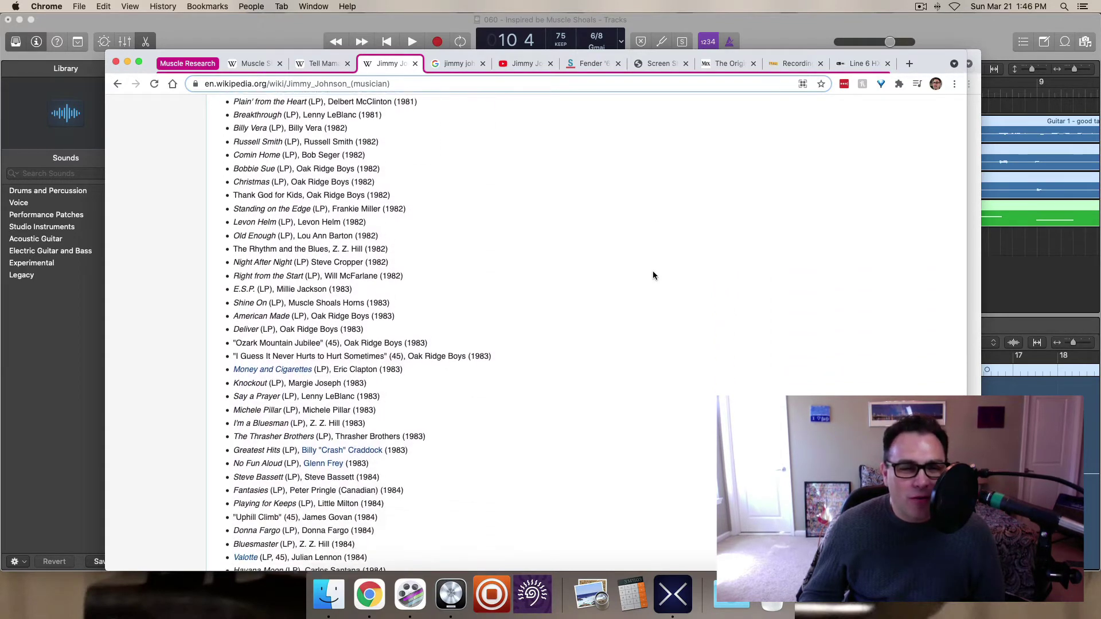
scroll(653, 275, down, 15)
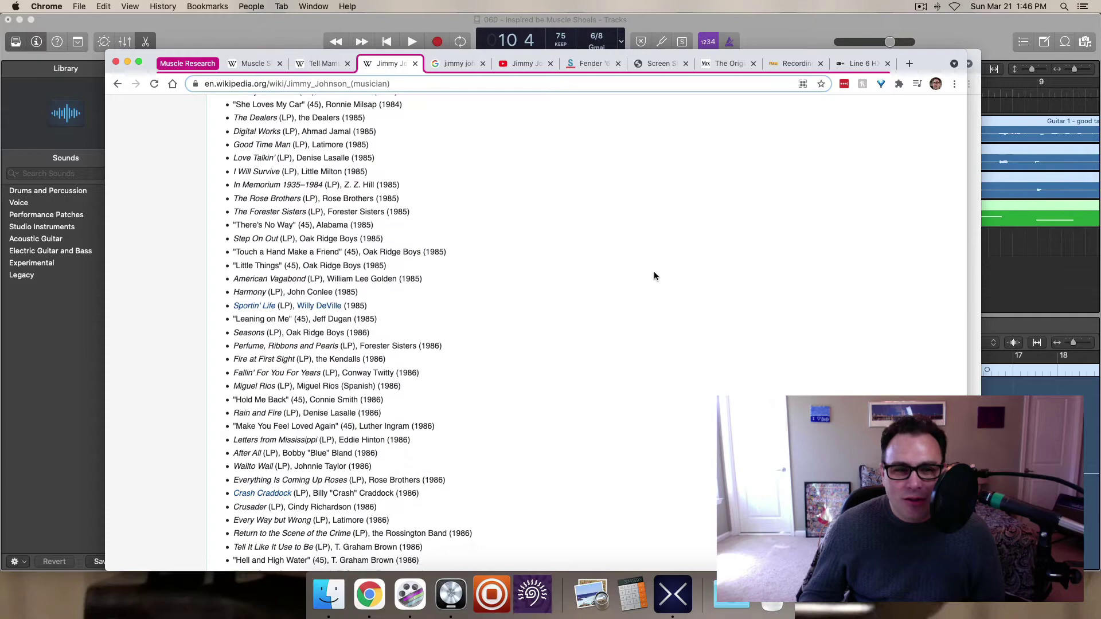
scroll(655, 276, down, 20)
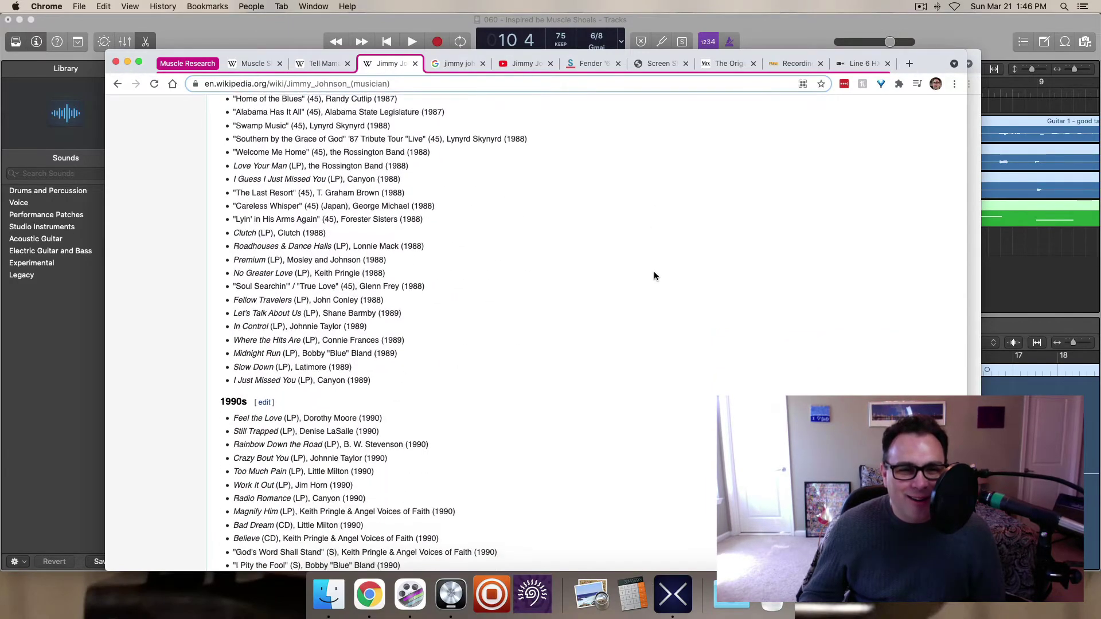
Bring up the Google Images results for 'jimmy johnson guitar' with the three-guitarist photo previewed
scroll(656, 272, up, 20)
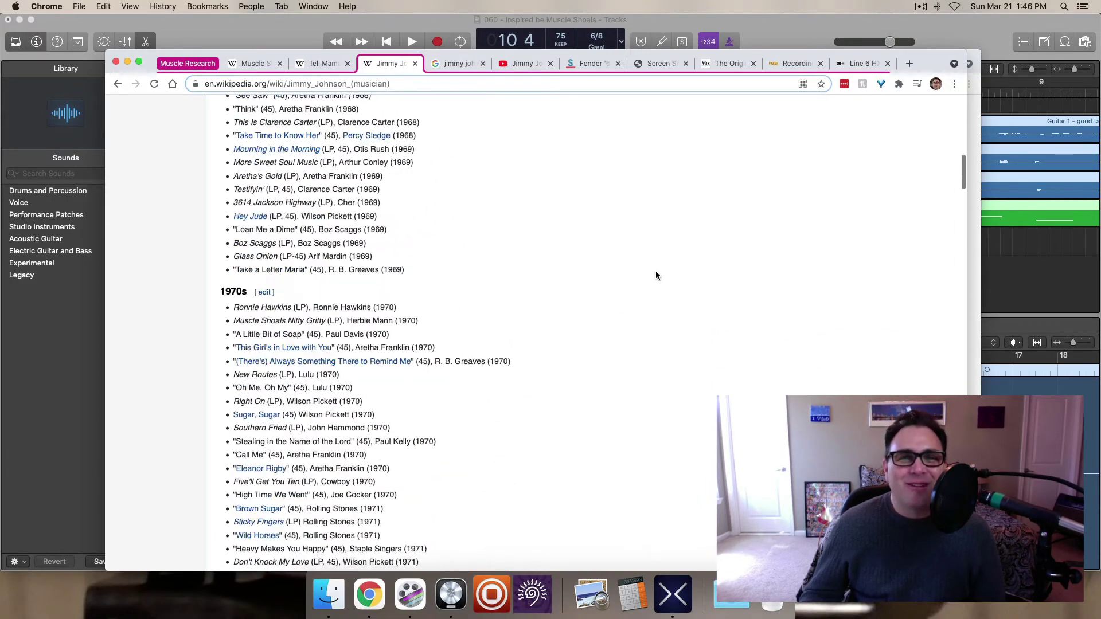
click(453, 65)
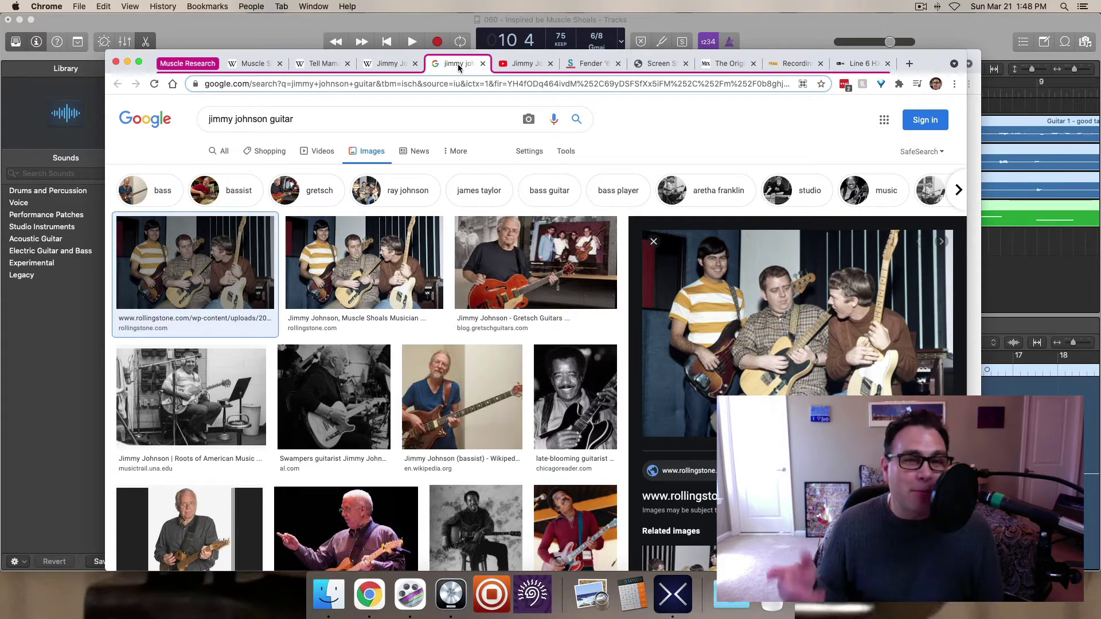
Switch to the 'Jimmy Johnson | Truetone Lounge' YouTube interview, paused at 32:28
click(531, 66)
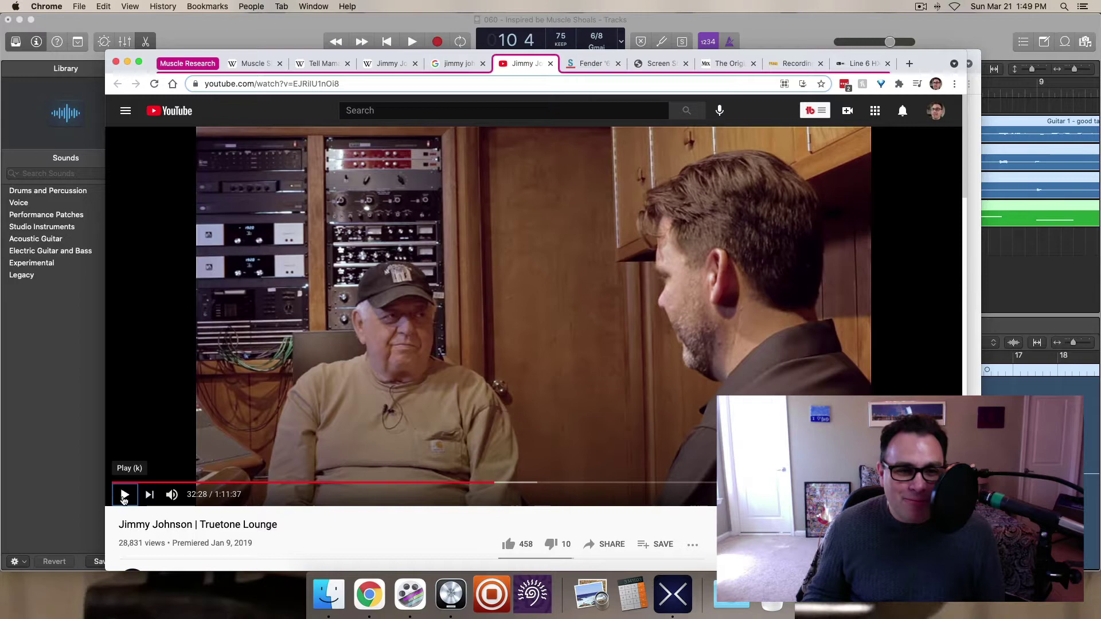
Play the Truetone Lounge interview for about a minute and pause it at 33:21
click(125, 502)
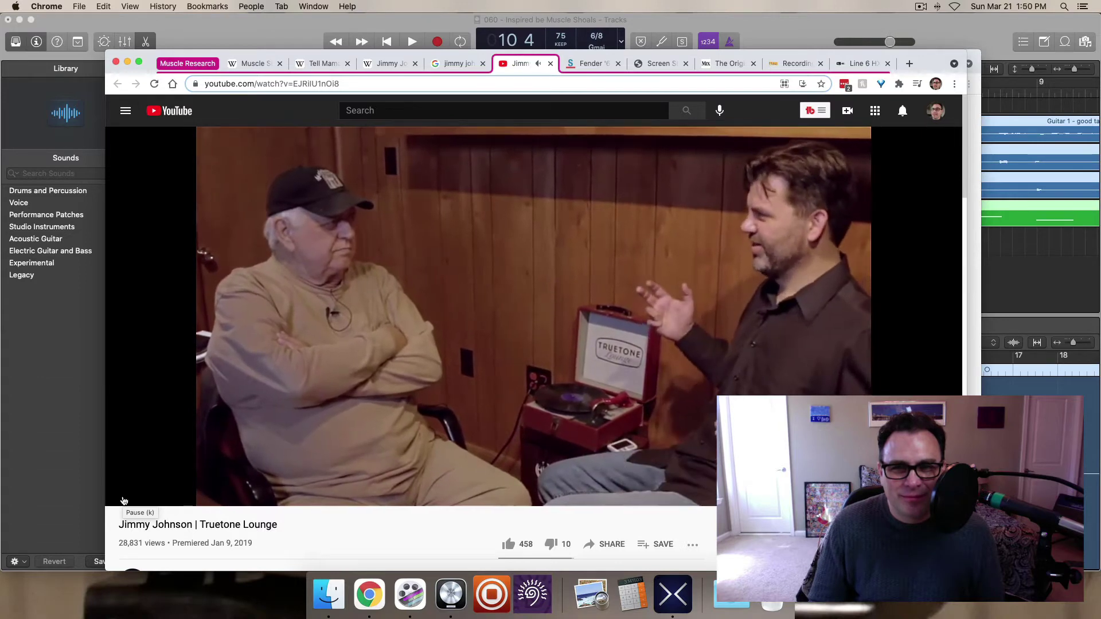
mouse_move(122, 500)
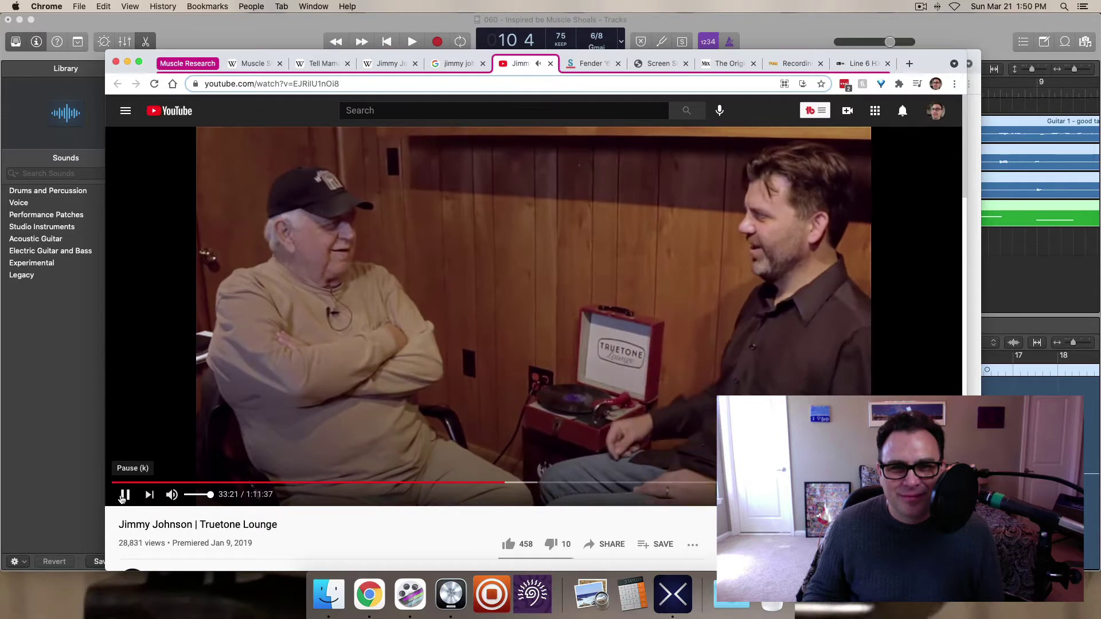
click(122, 499)
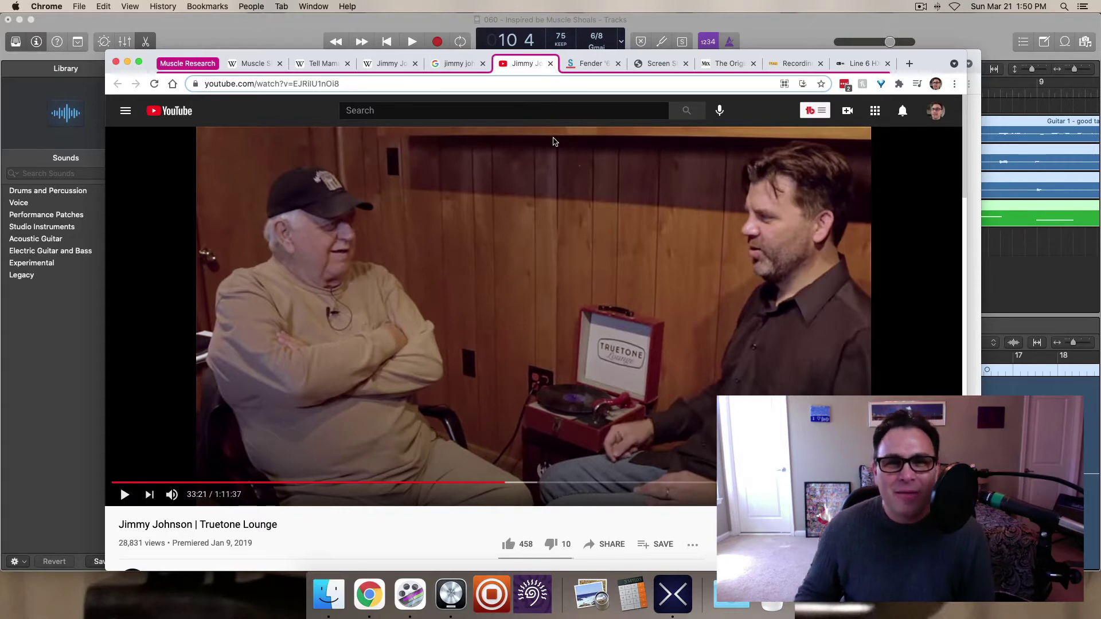
Show the Sweetwater page for the Fender '68 Custom Vibrolux Reverb and select '2x10' in its title
click(591, 63)
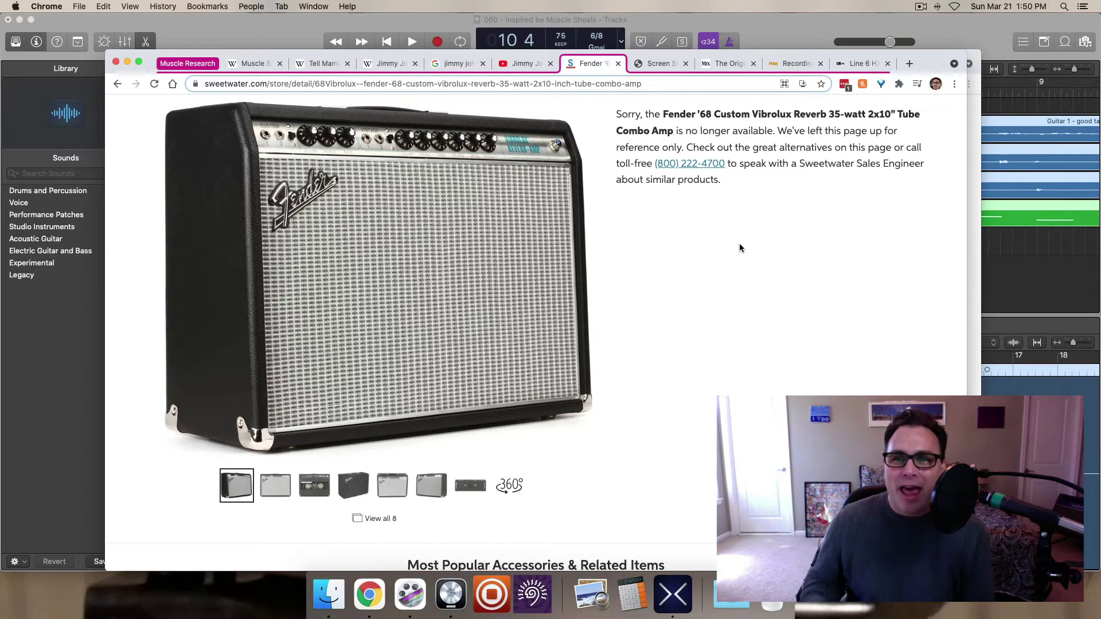
drag(892, 114, 867, 114)
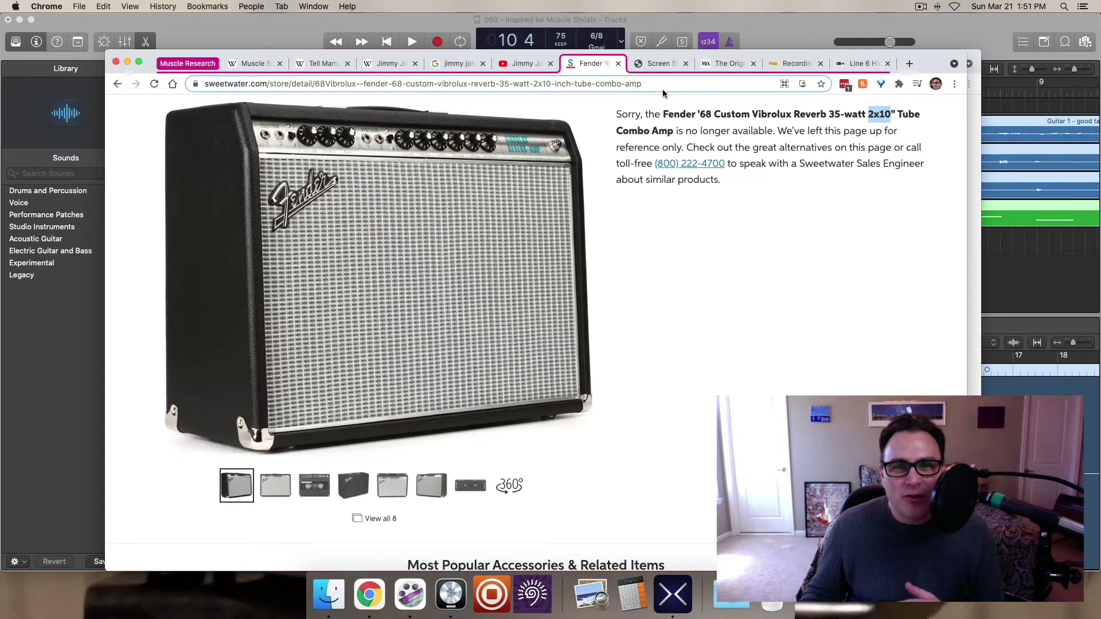
Show the screenshot note saying the tremolo must come after the reverb
click(655, 66)
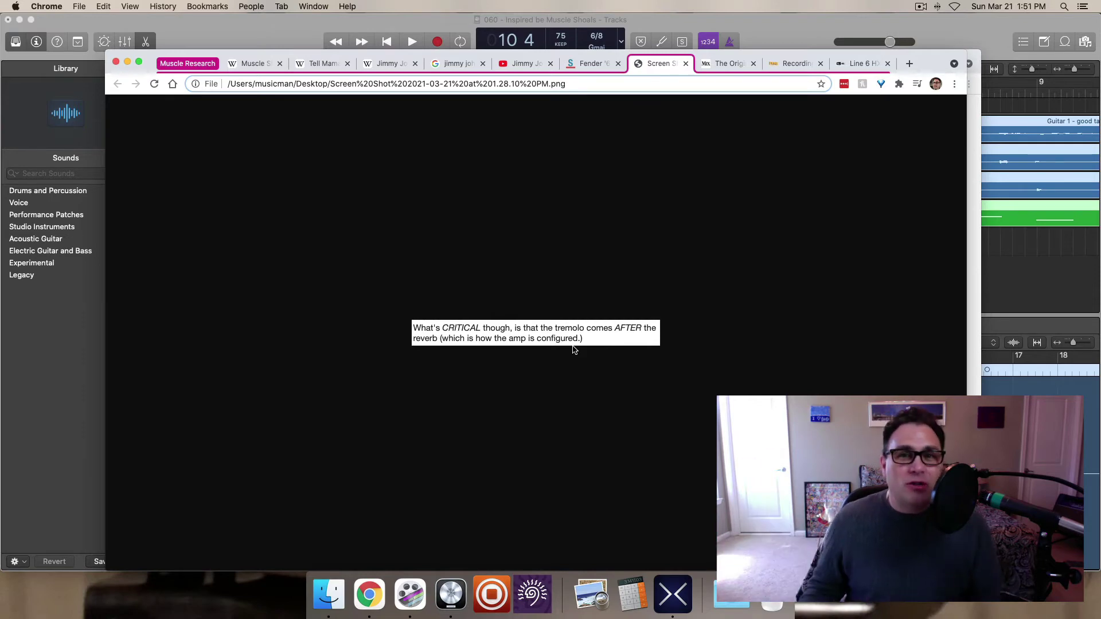
Read 'The Original Muscle Shoals Sound' down to its echo-chamber passage, then view FAME's Recording Studios page
click(724, 66)
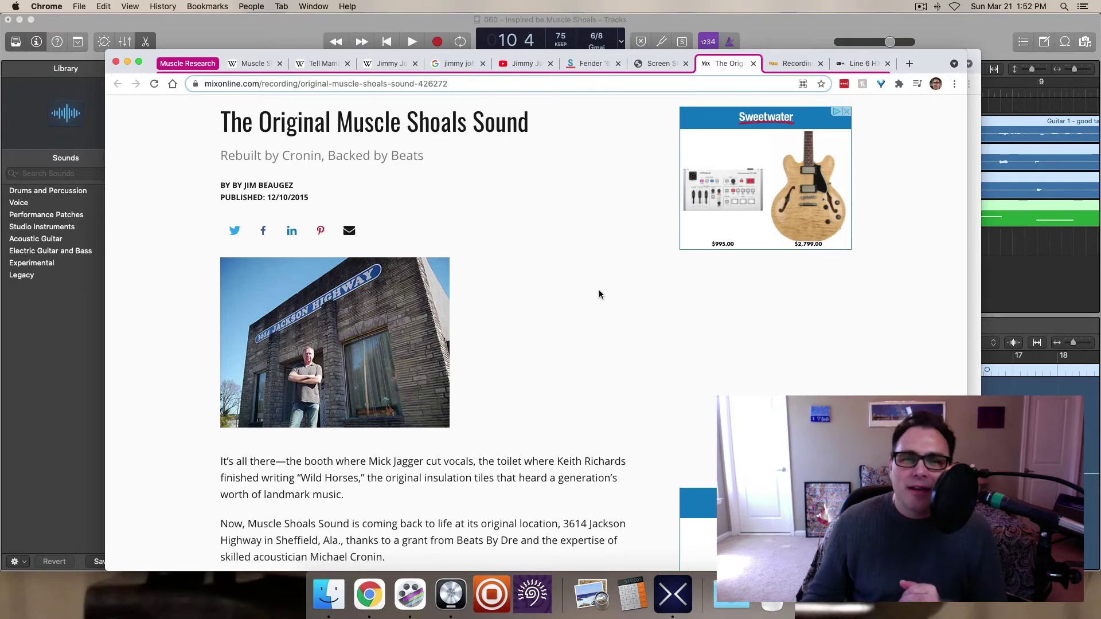
scroll(599, 294, down, 5)
scroll(591, 294, down, 10)
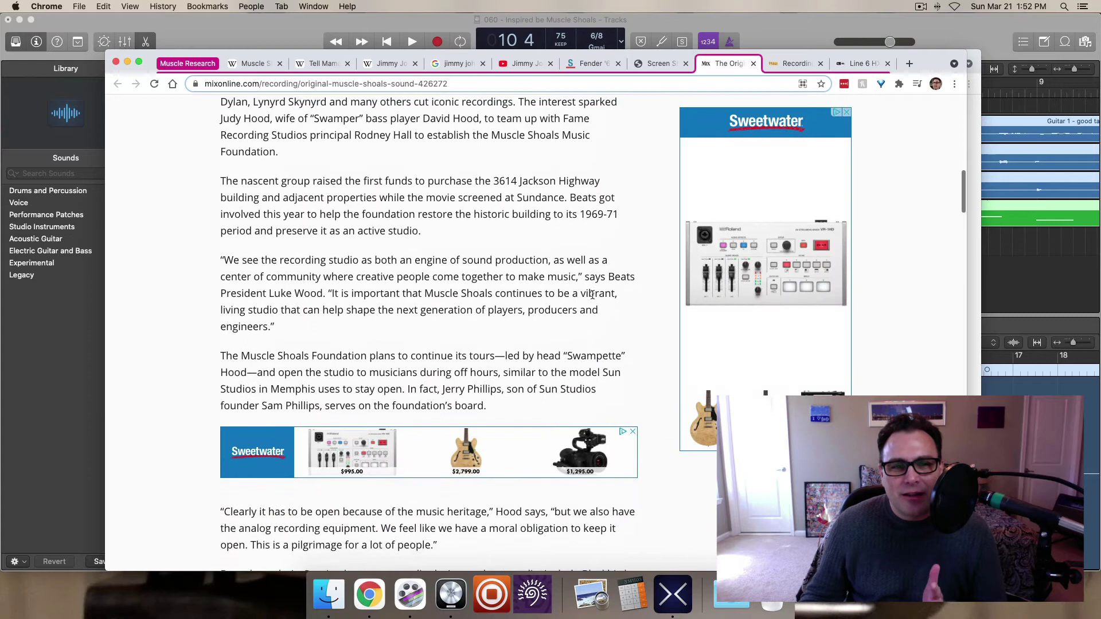
scroll(593, 296, down, 12)
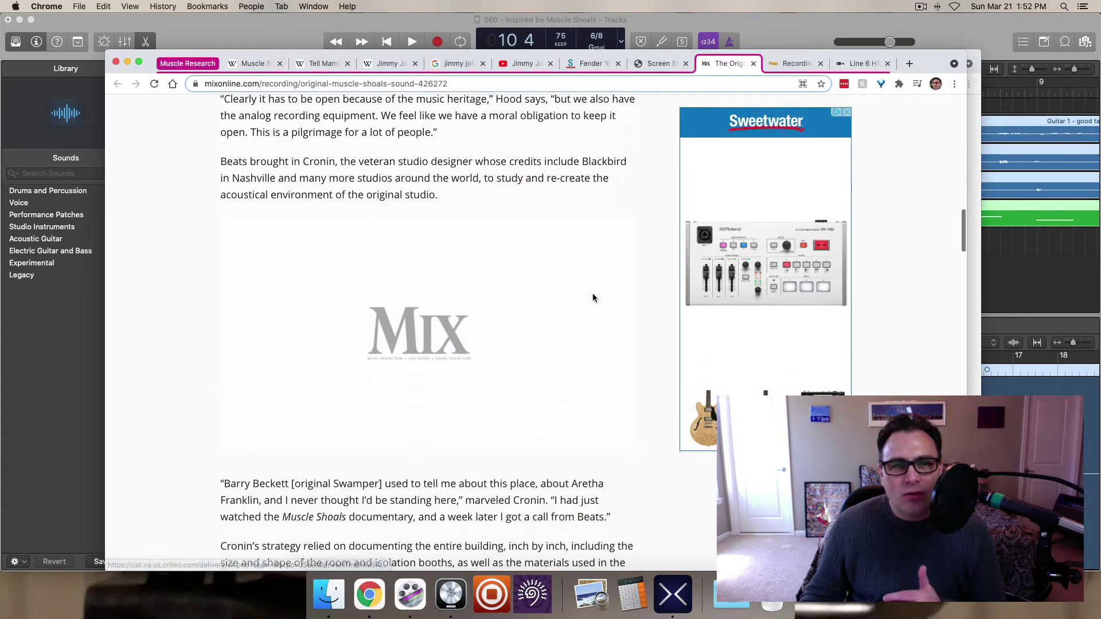
scroll(593, 294, down, 13)
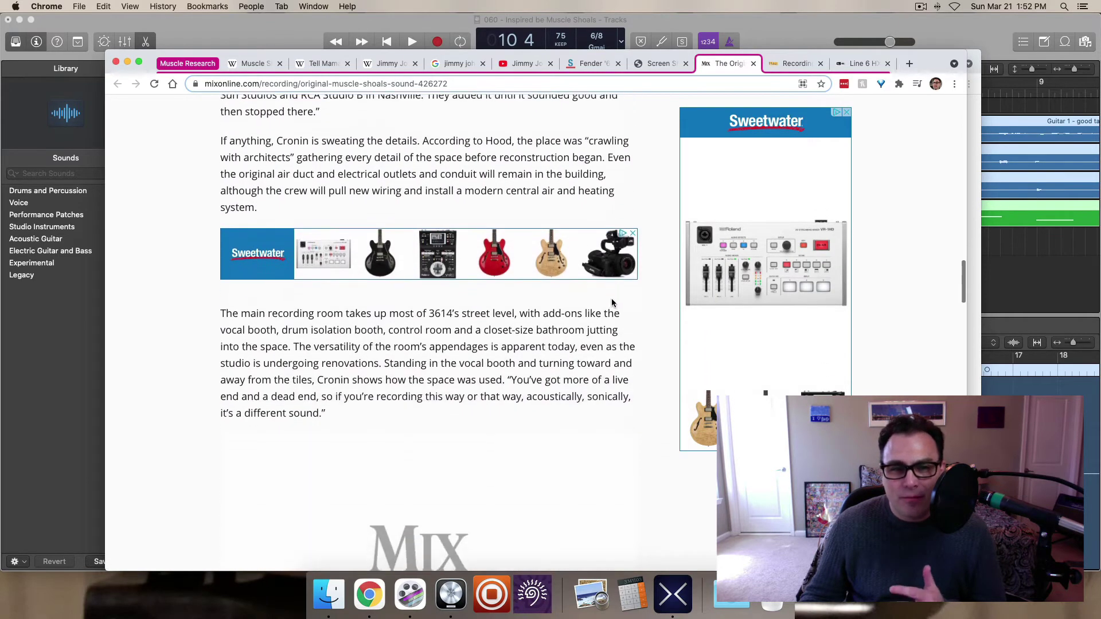
scroll(628, 302, down, 14)
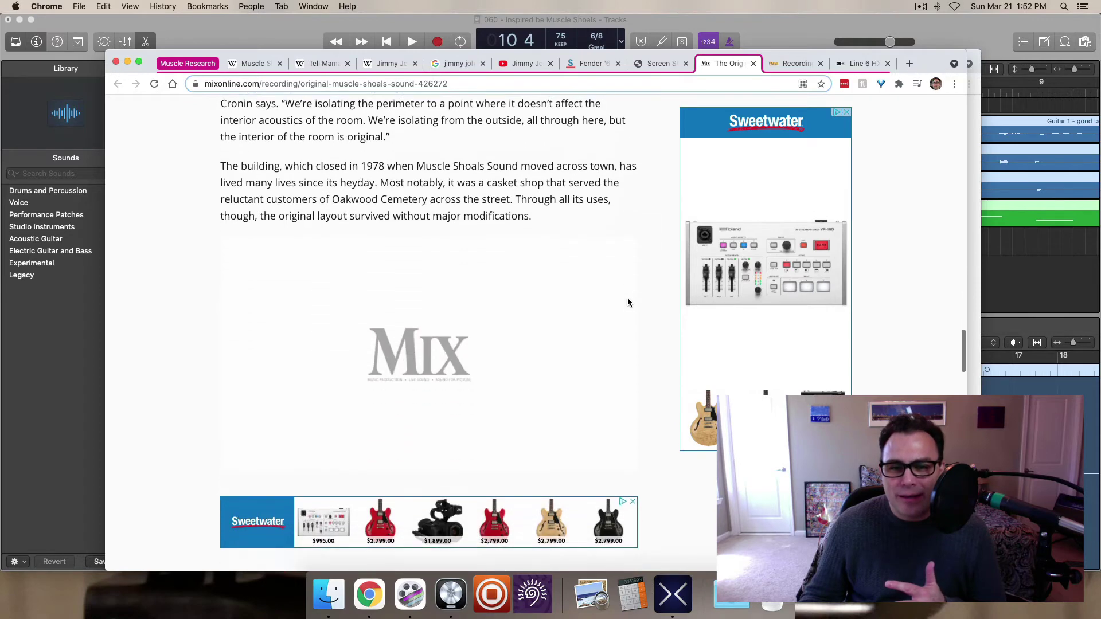
scroll(628, 302, down, 10)
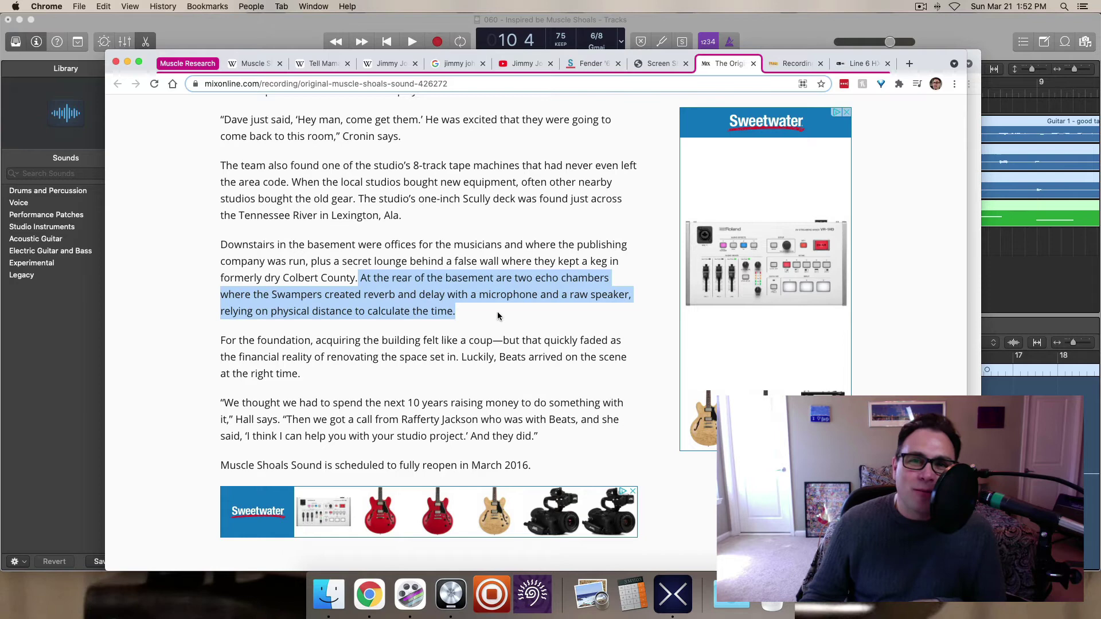
click(788, 63)
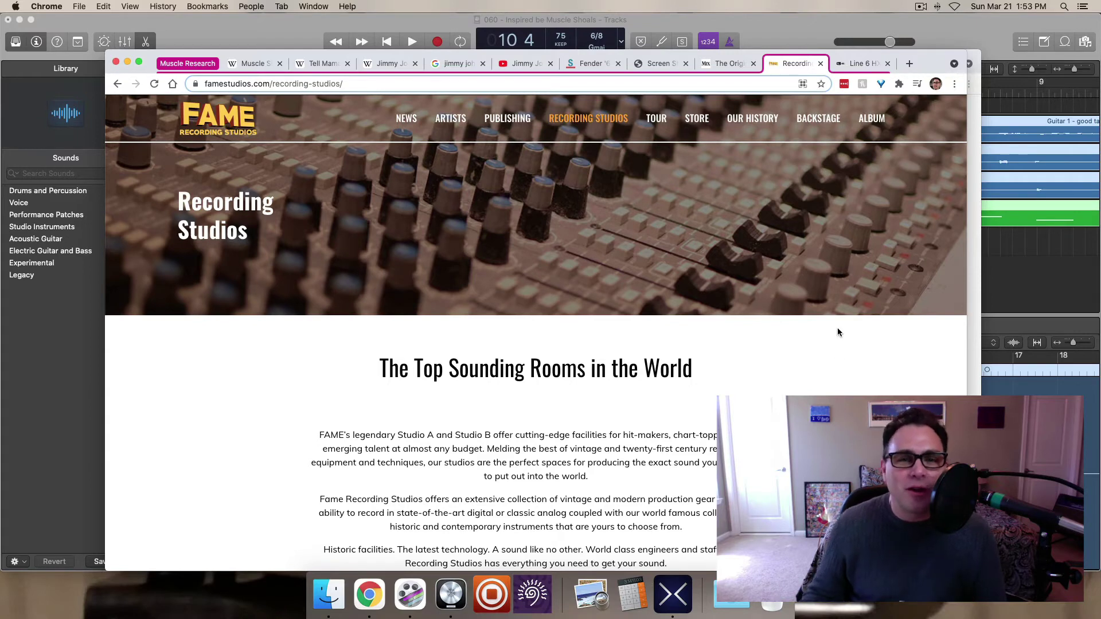
Scroll through FAME's outboard gear, microphone, instrument and amp lists, including the 68' Fender Vibrolux
scroll(823, 335, down, 5)
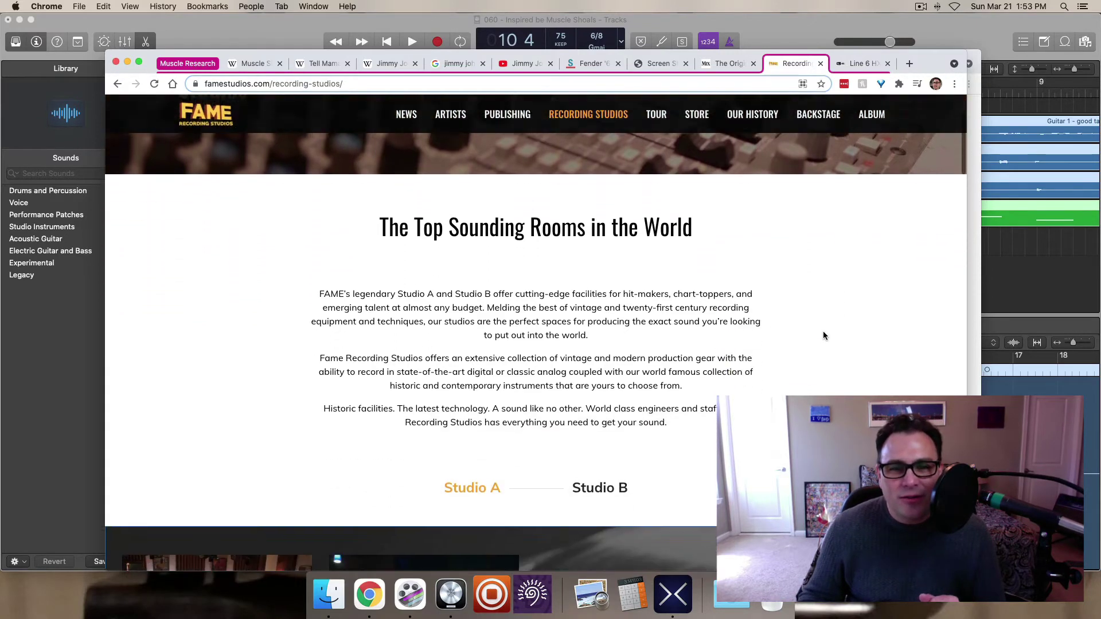
scroll(825, 333, down, 5)
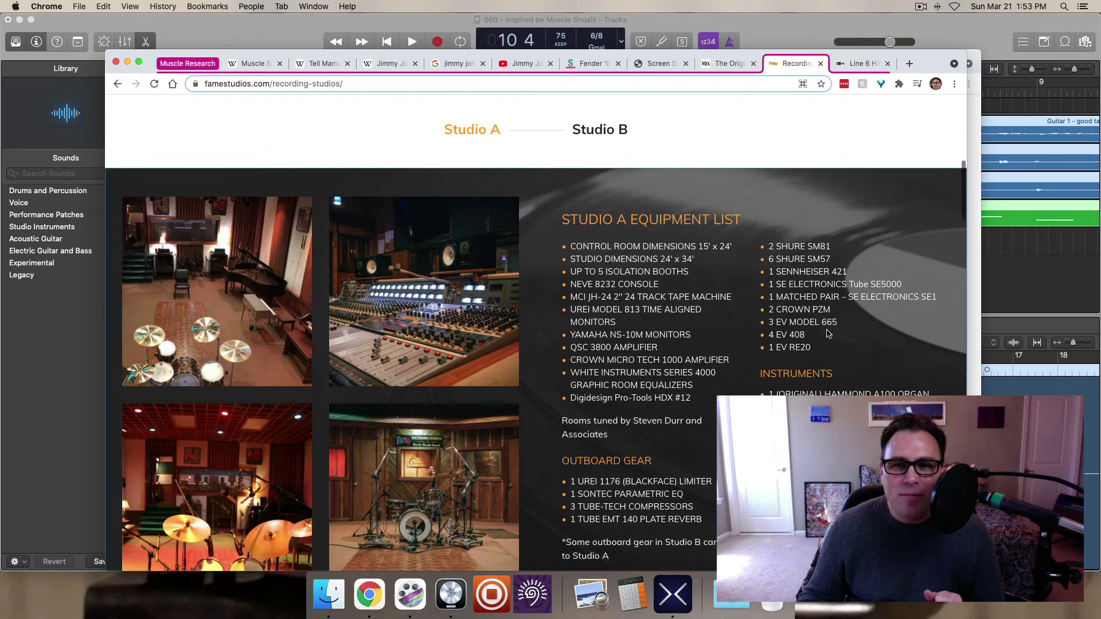
scroll(828, 334, down, 2)
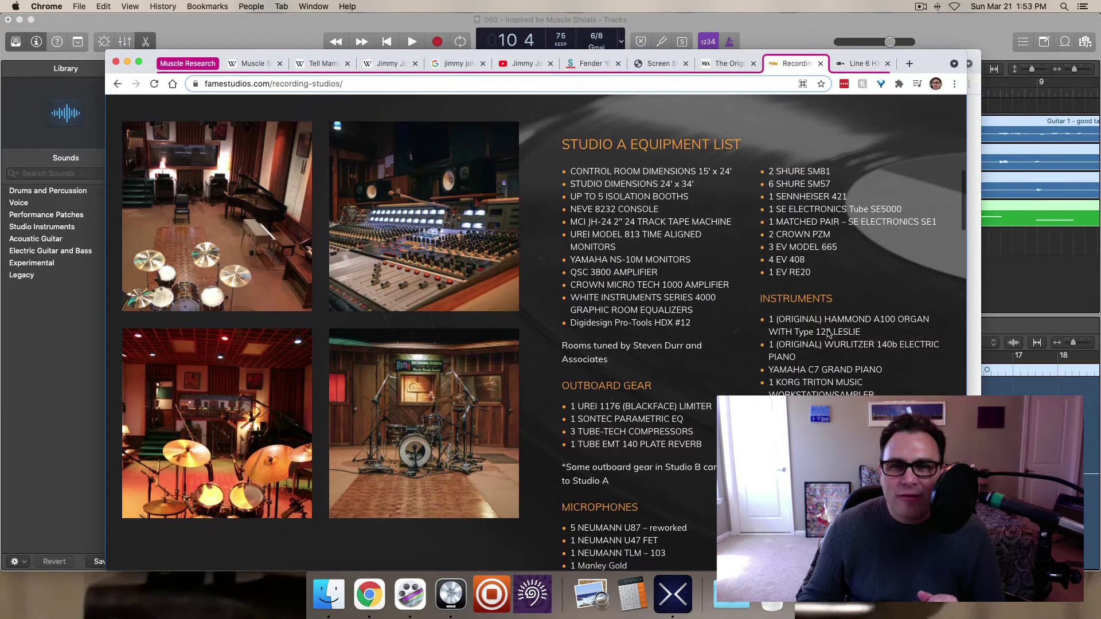
scroll(828, 334, down, 3)
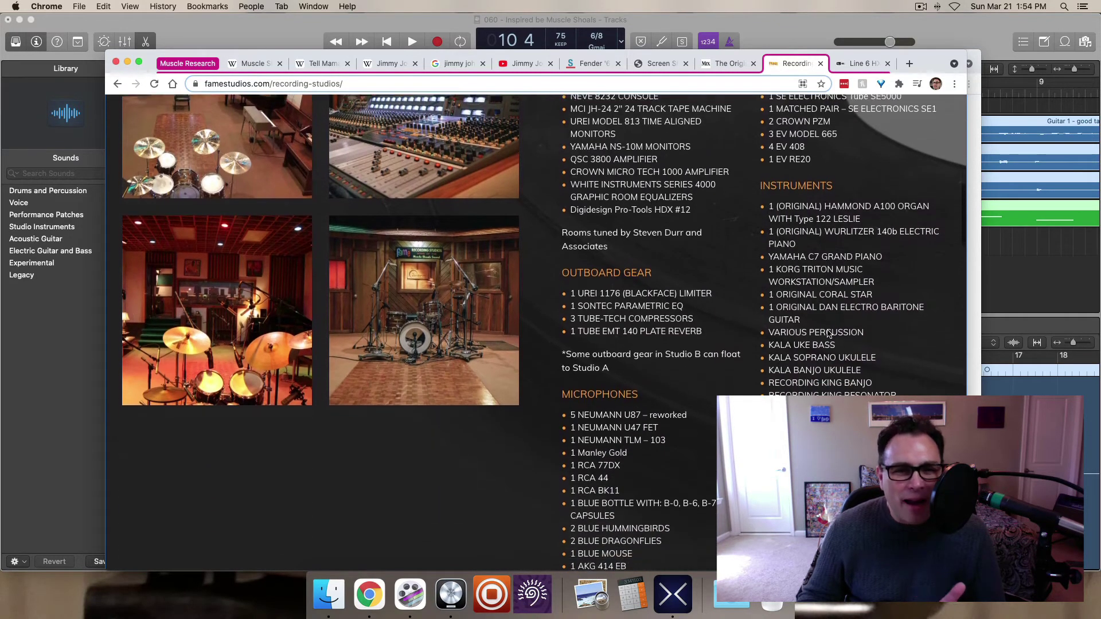
scroll(828, 334, down, 1)
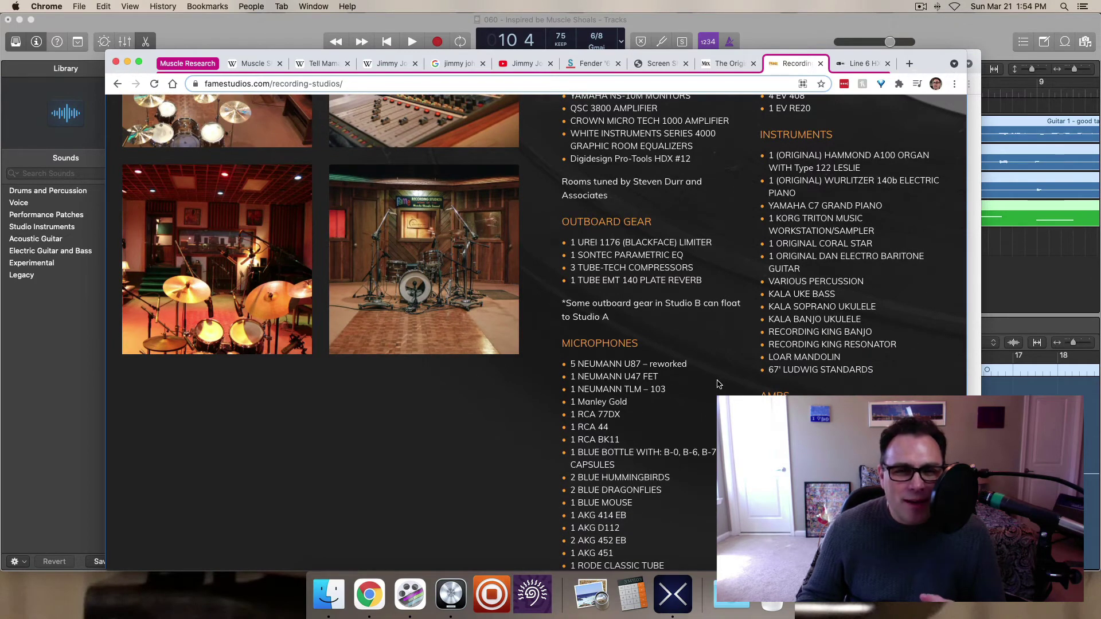
scroll(718, 384, down, 1)
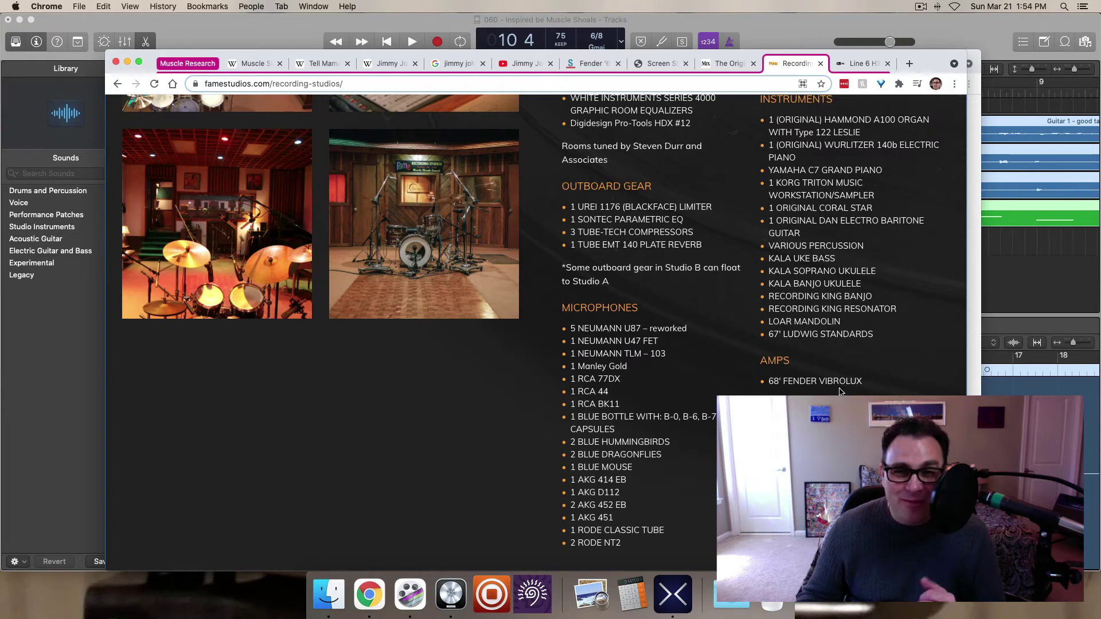
scroll(839, 392, up, 1)
scroll(841, 392, up, 3)
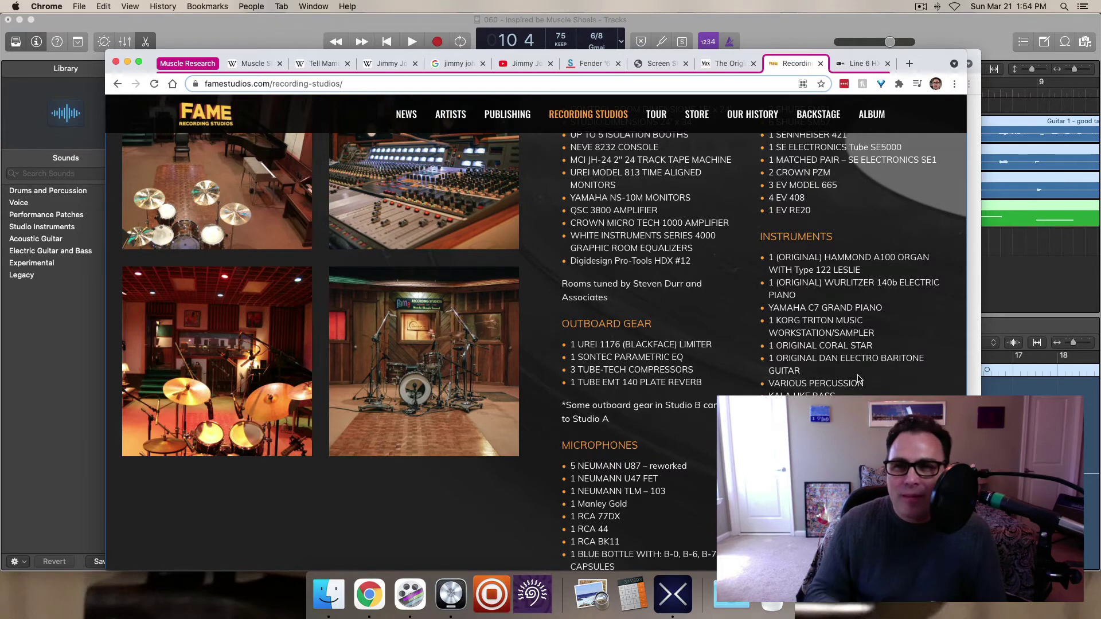
In the HX Stomp manual's page 29 Amp Models table, highlight US Double Vib's '(vibrato channel)' note
click(862, 64)
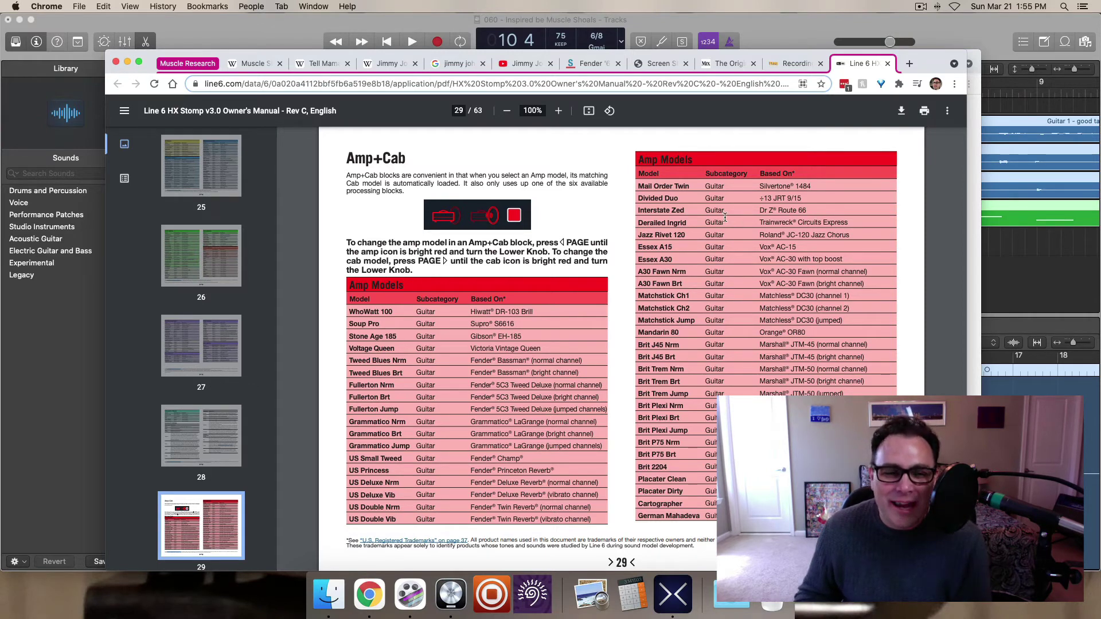
drag(397, 524, 353, 527)
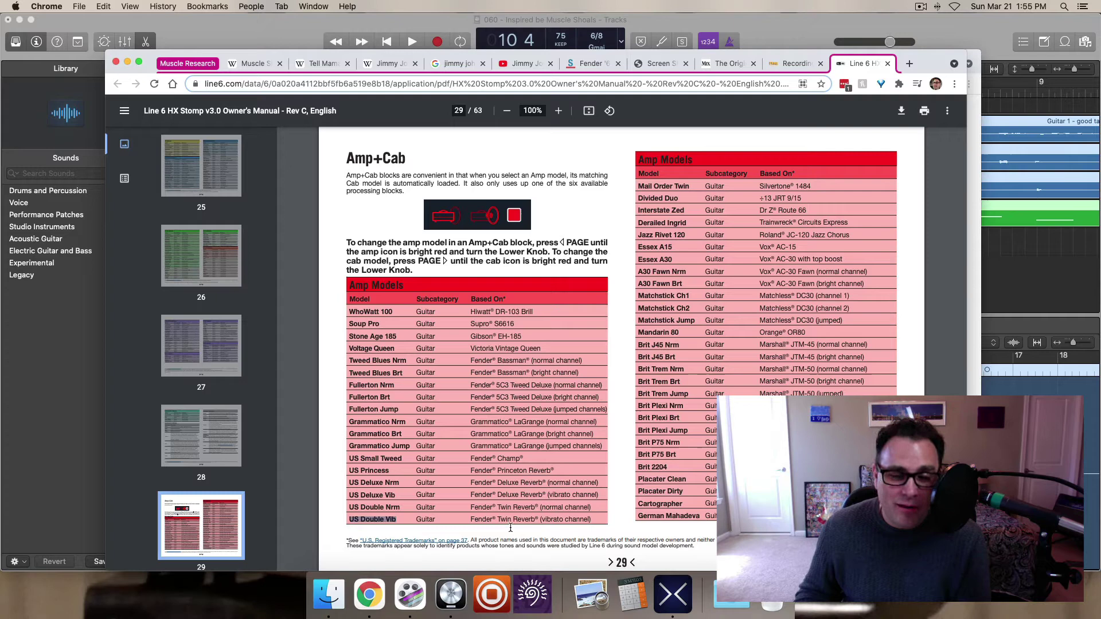
double_click(577, 520)
drag(556, 520, 538, 521)
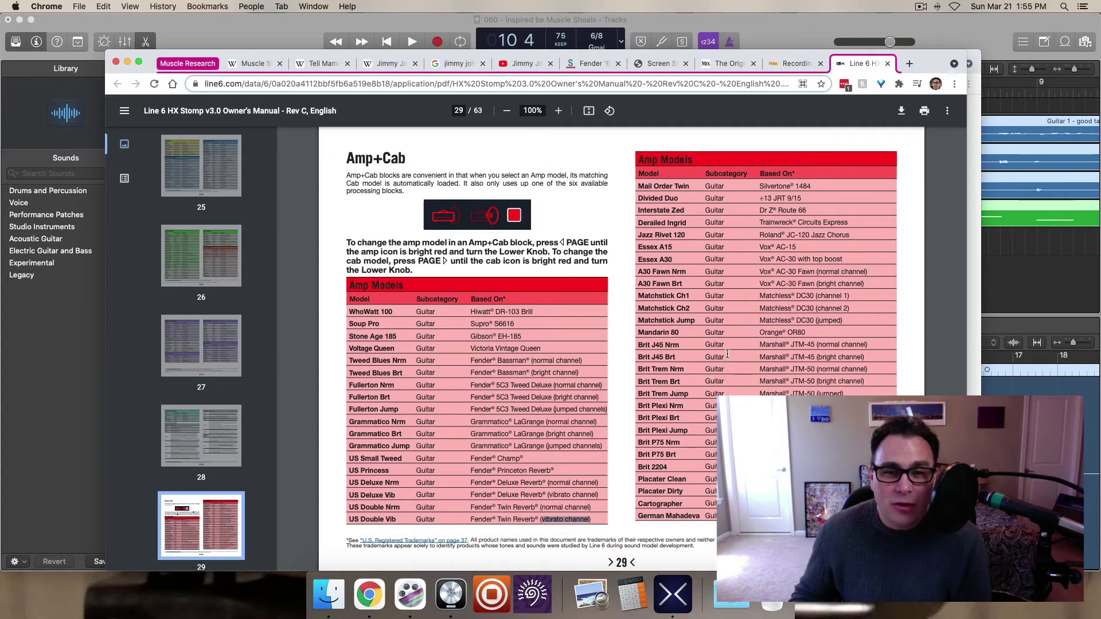
Find the page 25 Modulation Models row showing 60s Bias Trem is based on the Vox AC-15 Tremolo
scroll(728, 354, up, 15)
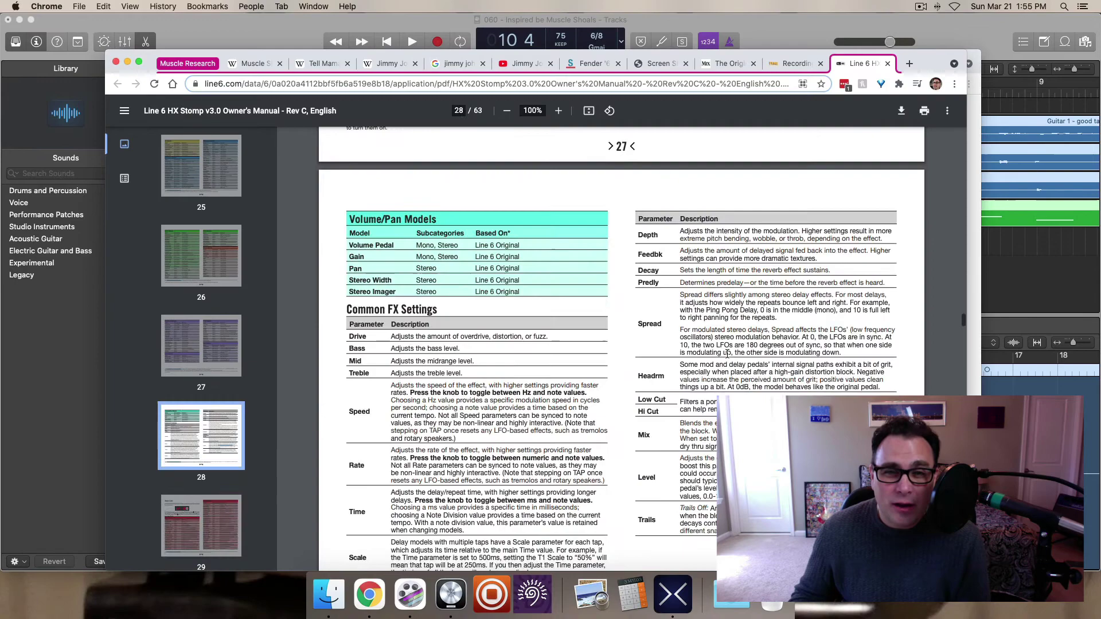
scroll(728, 354, up, 5)
scroll(729, 355, up, 10)
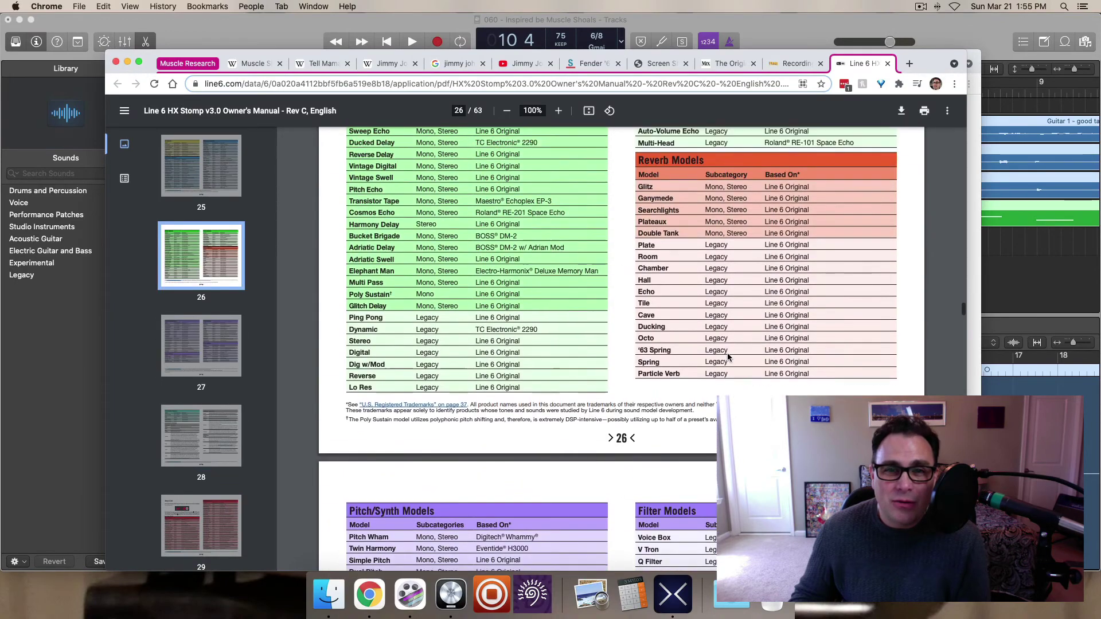
scroll(729, 356, up, 6)
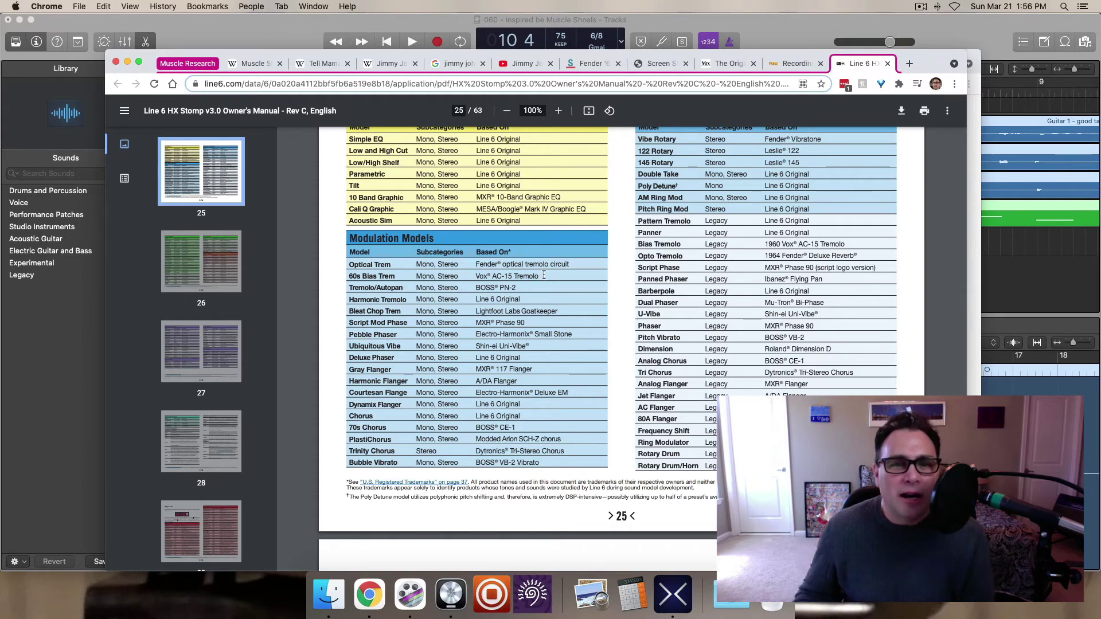
drag(546, 276, 464, 273)
click(548, 278)
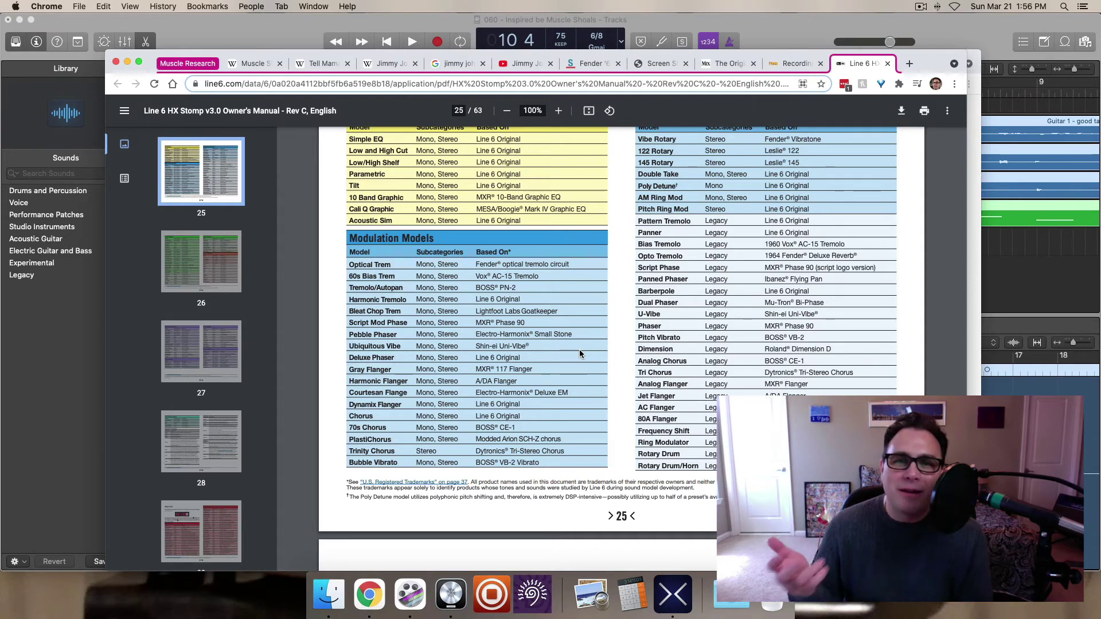
scroll(754, 293, up, 3)
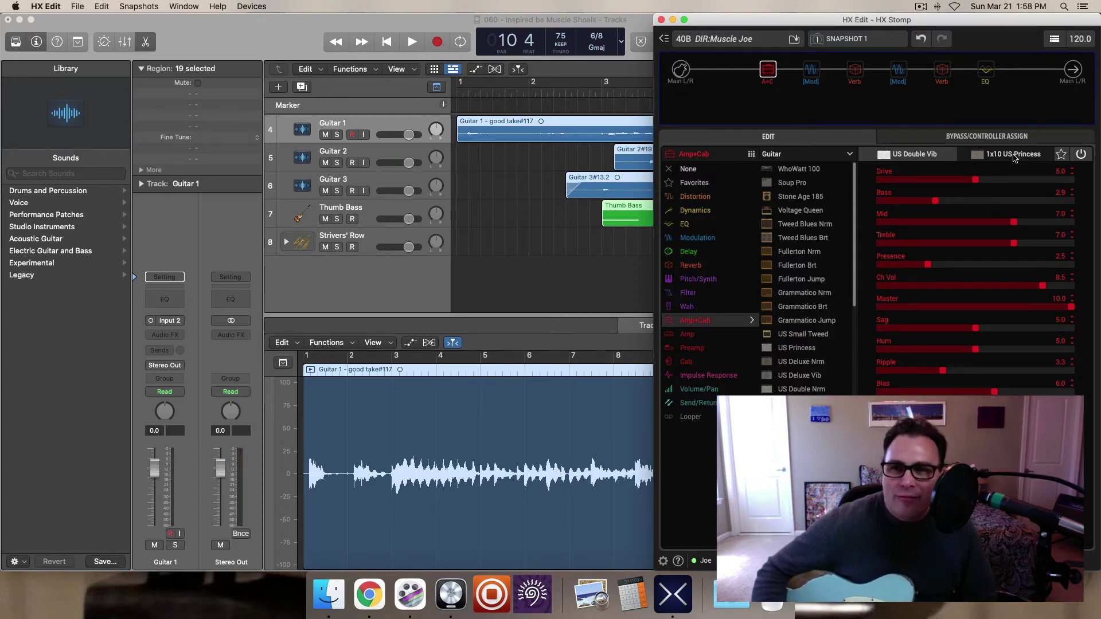
Show the 1x10 US Princess cab settings: 67 Cond mic, 2.0" distance, 80 Hz–8.0 kHz cuts
click(1016, 156)
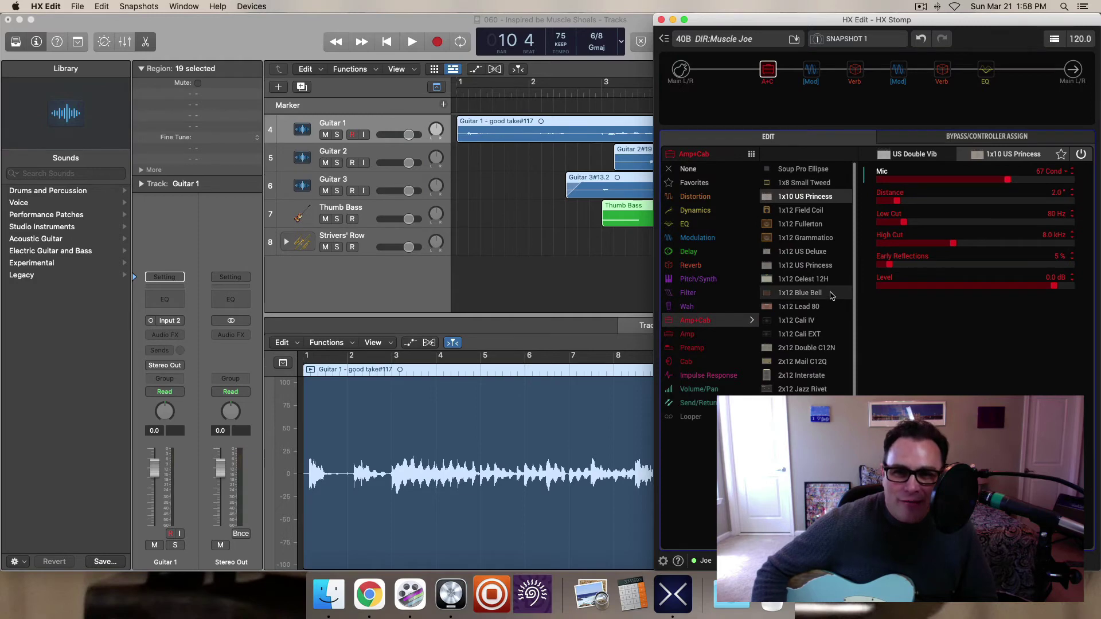
scroll(832, 293, down, 5)
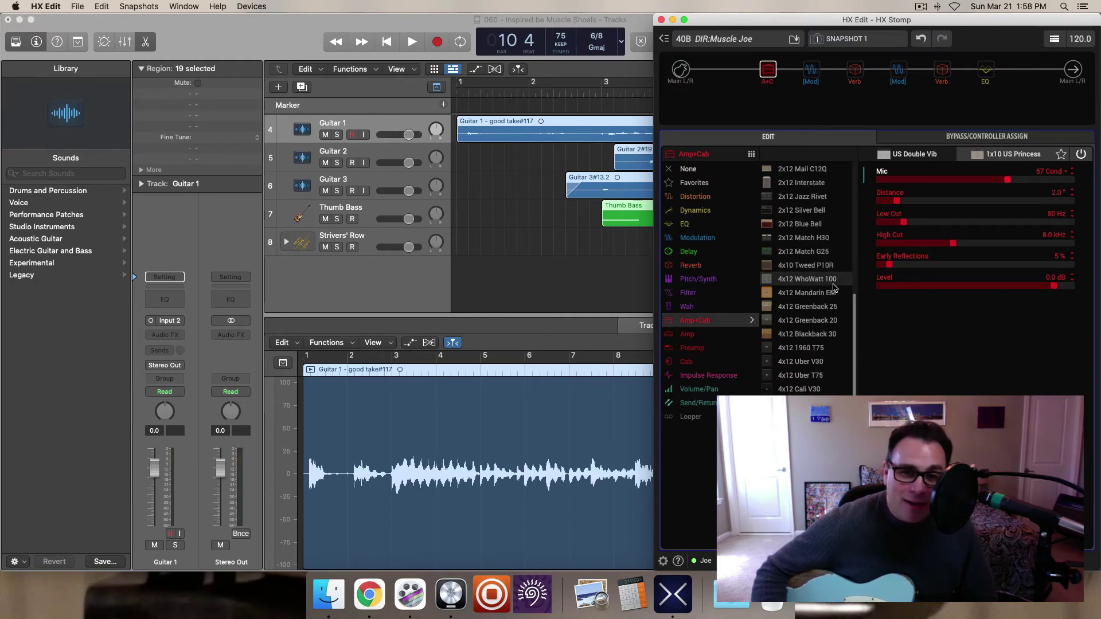
scroll(835, 287, up, 5)
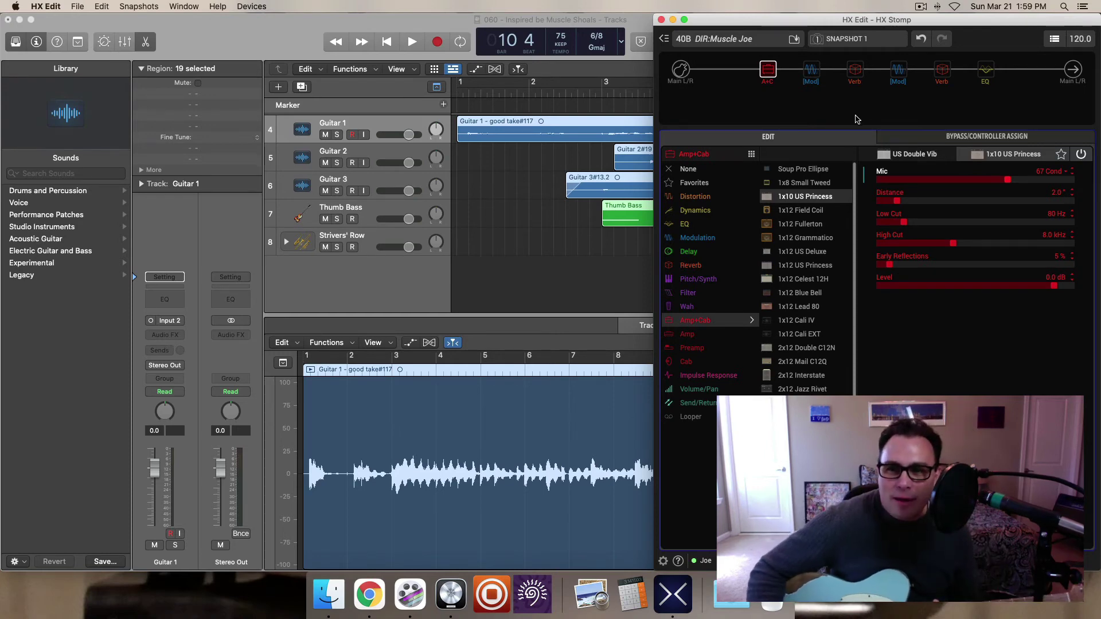
Review the '63 Spring reverb, then the 60s Bias Trem (Speed 2.8, Intensity 6.6, Level +1.0 dB)
mouse_move(895, 68)
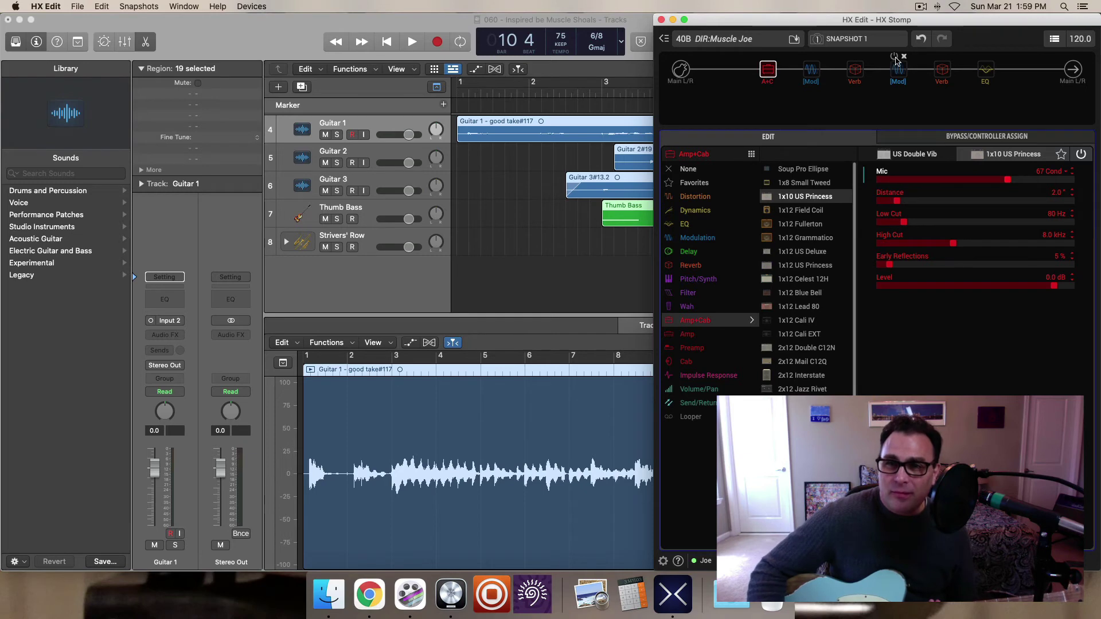
mouse_move(955, 80)
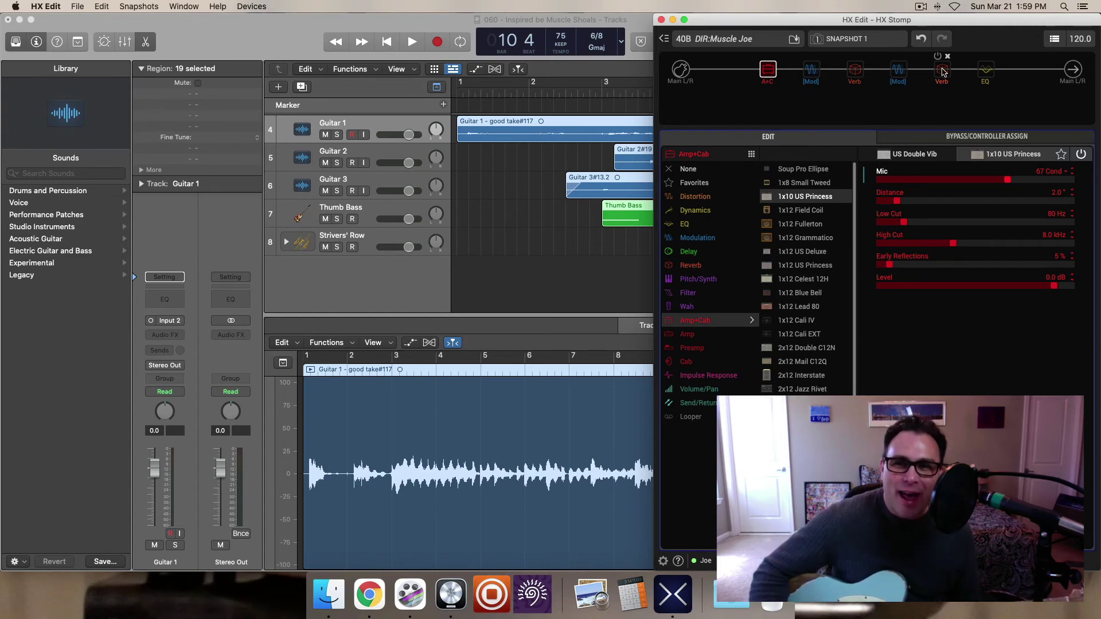
click(944, 71)
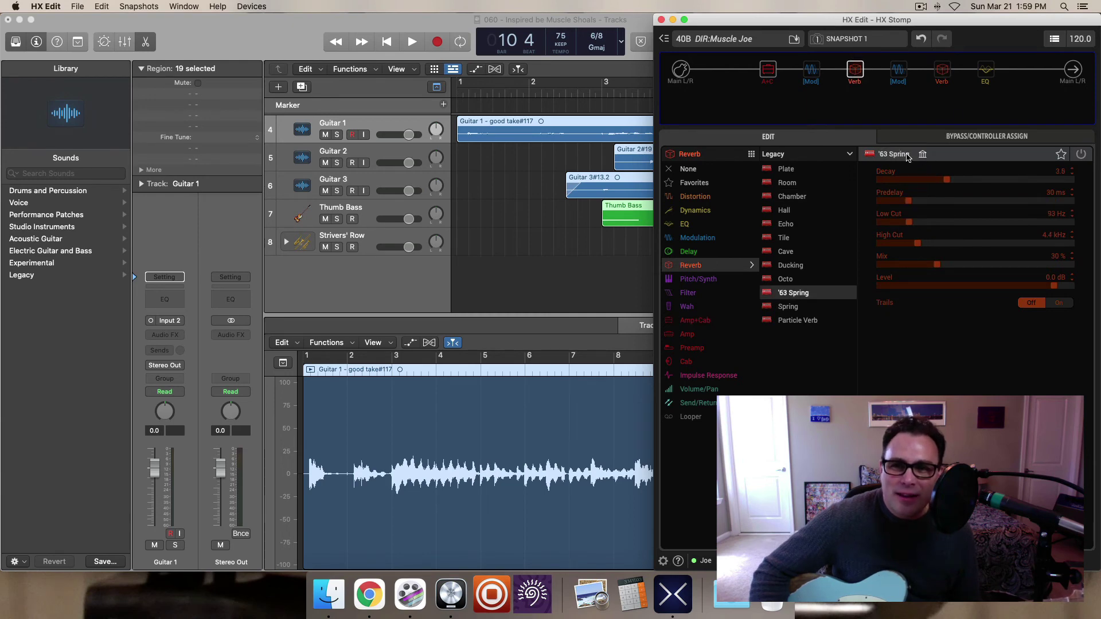
mouse_move(856, 63)
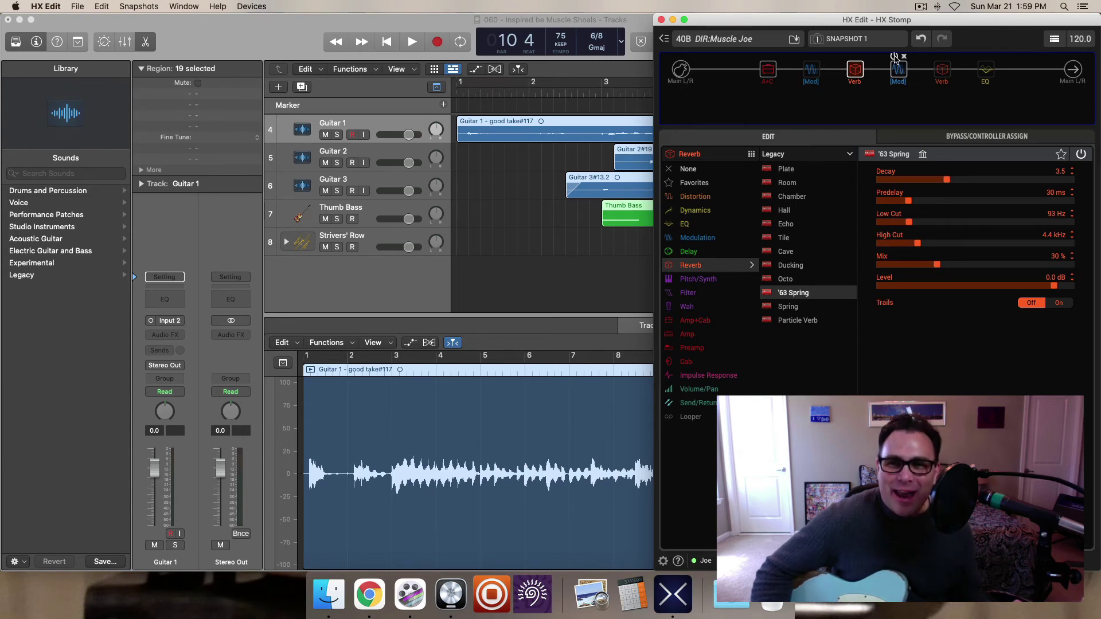
click(900, 69)
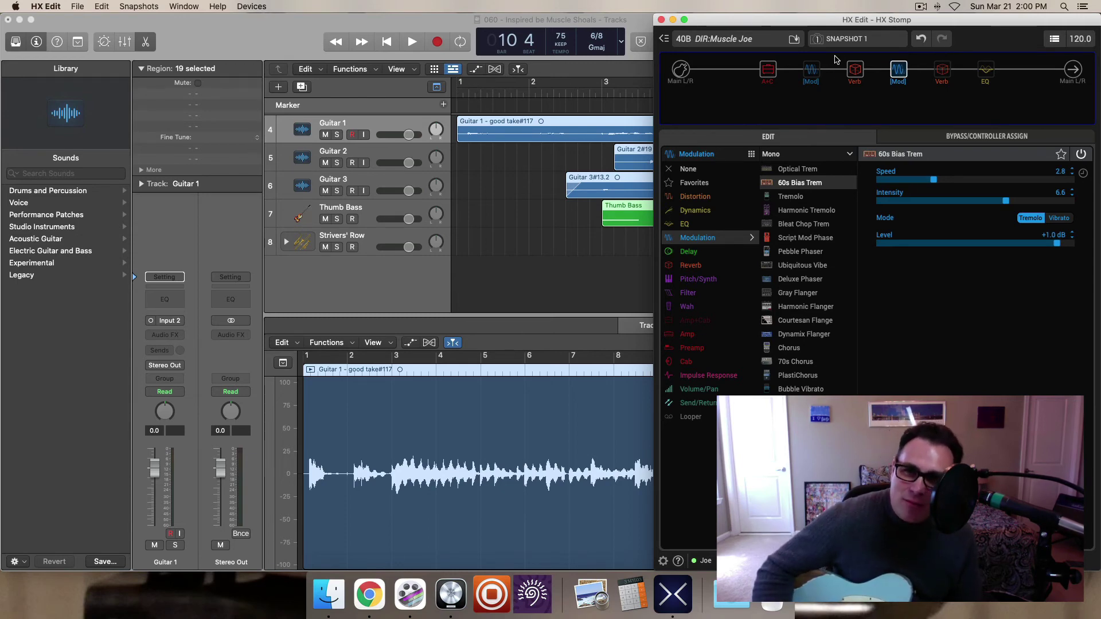
Switch on the Chamber reverb block with Decay 2.0, Predelay 180 ms, Low Cut 143 Hz, Mix 30%
click(859, 73)
click(900, 71)
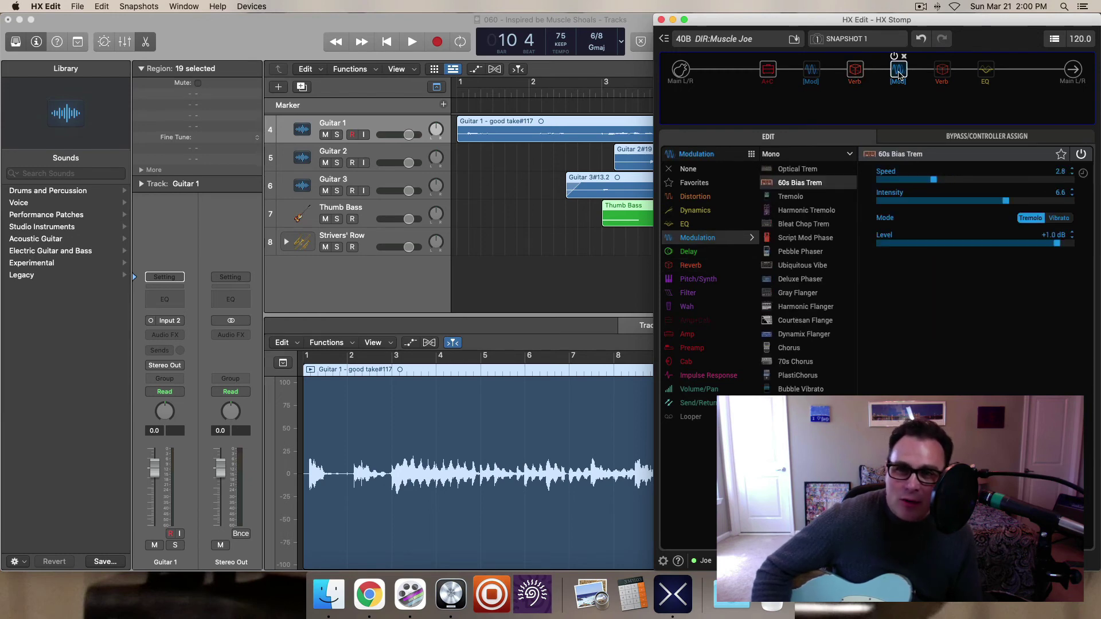
click(943, 70)
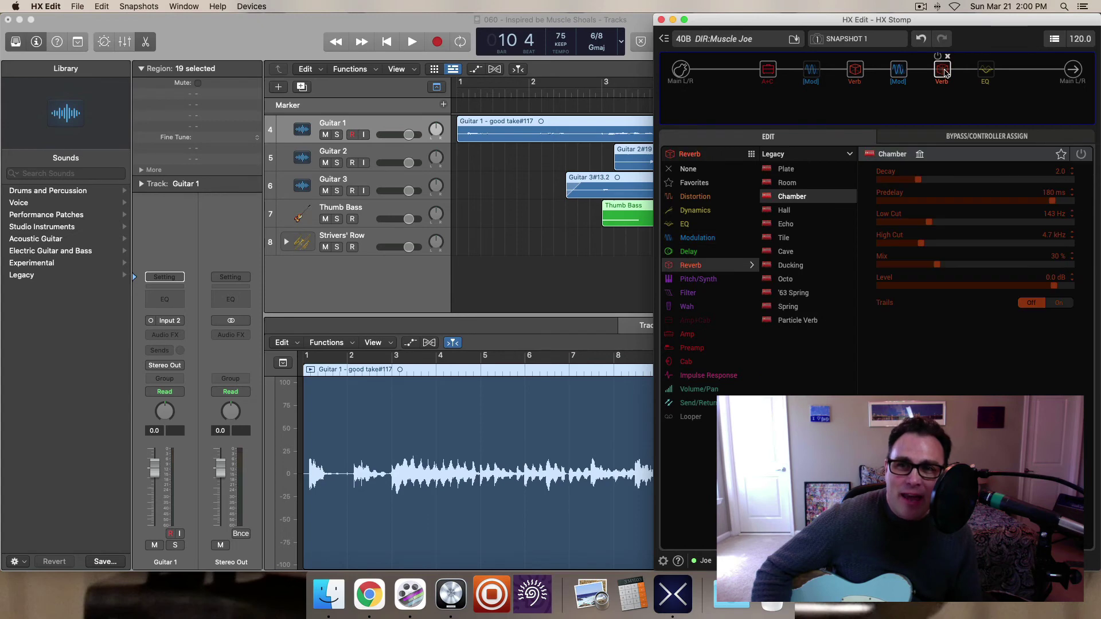
click(938, 55)
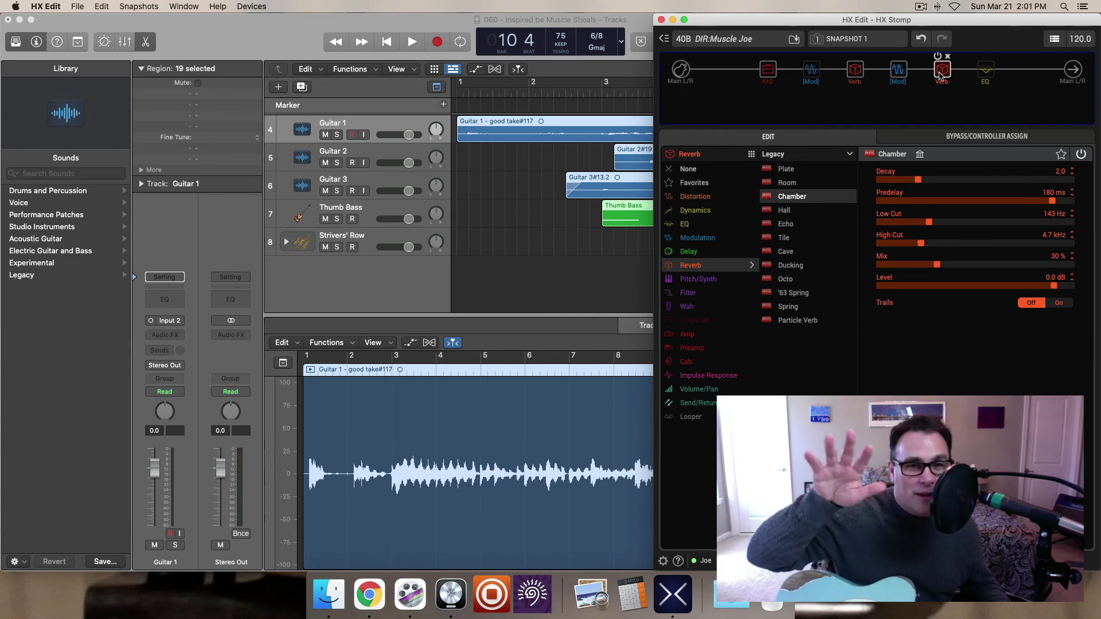
Turn on the Cali Q Graphic EQ with +1.0 dB boosts at 240 Hz and 2200 Hz
click(988, 73)
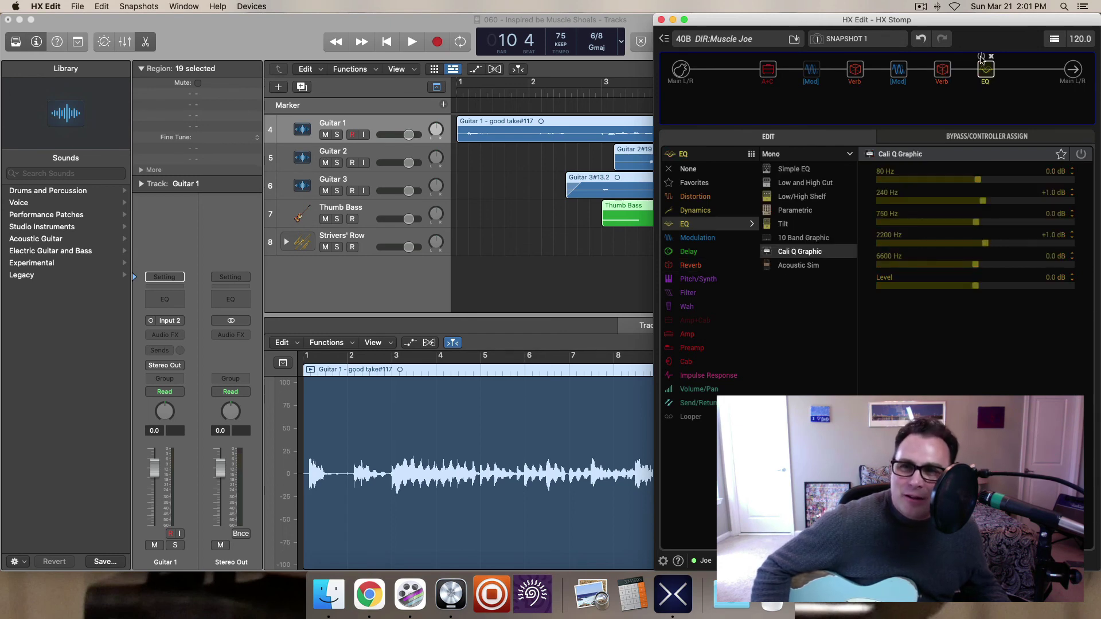
click(982, 57)
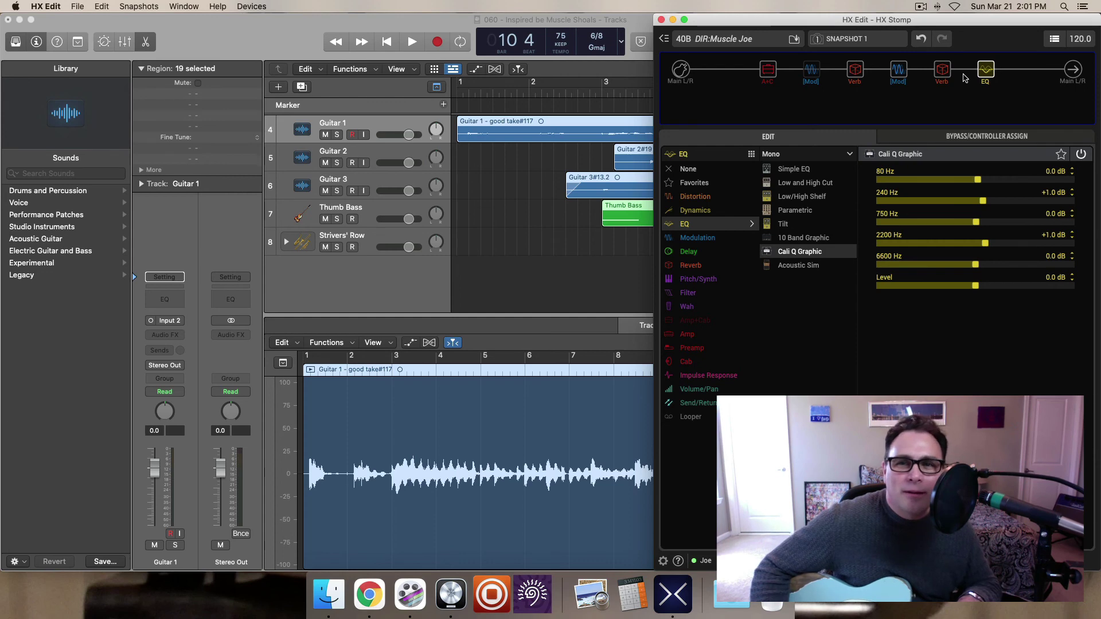
mouse_move(899, 61)
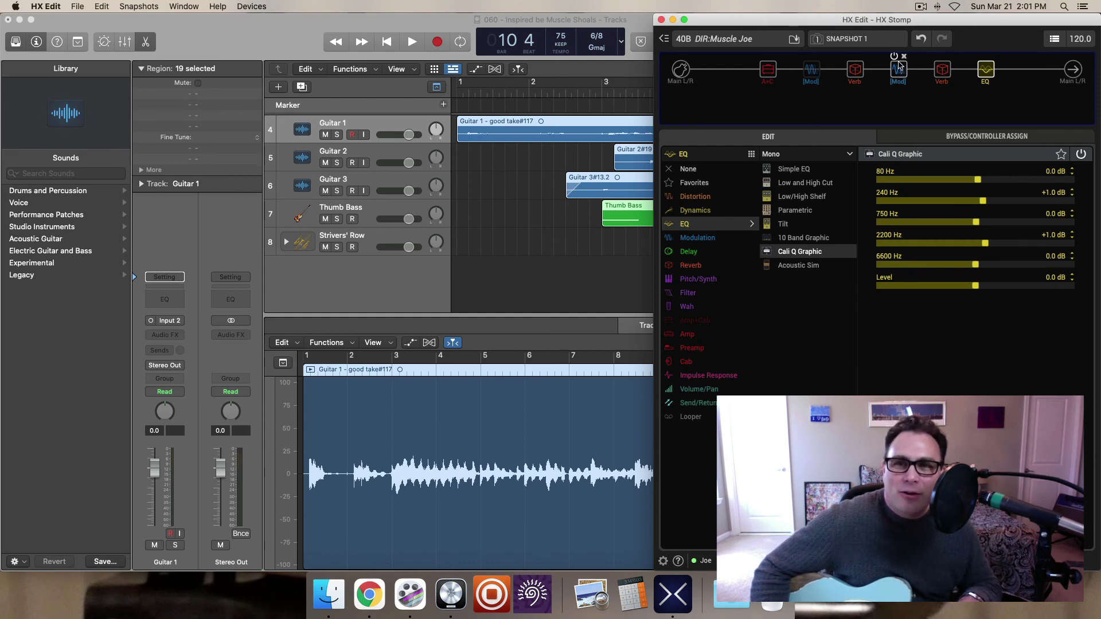
Turn on the Vibe Rotary block, set to Slow speed 3.3 with 100% mix
click(811, 69)
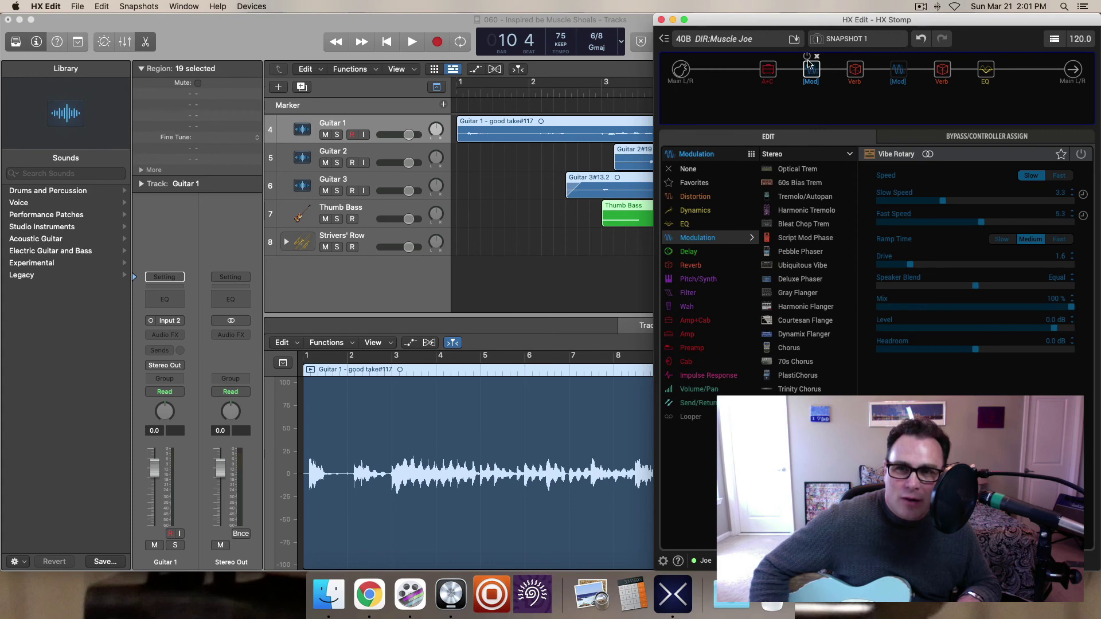
click(807, 56)
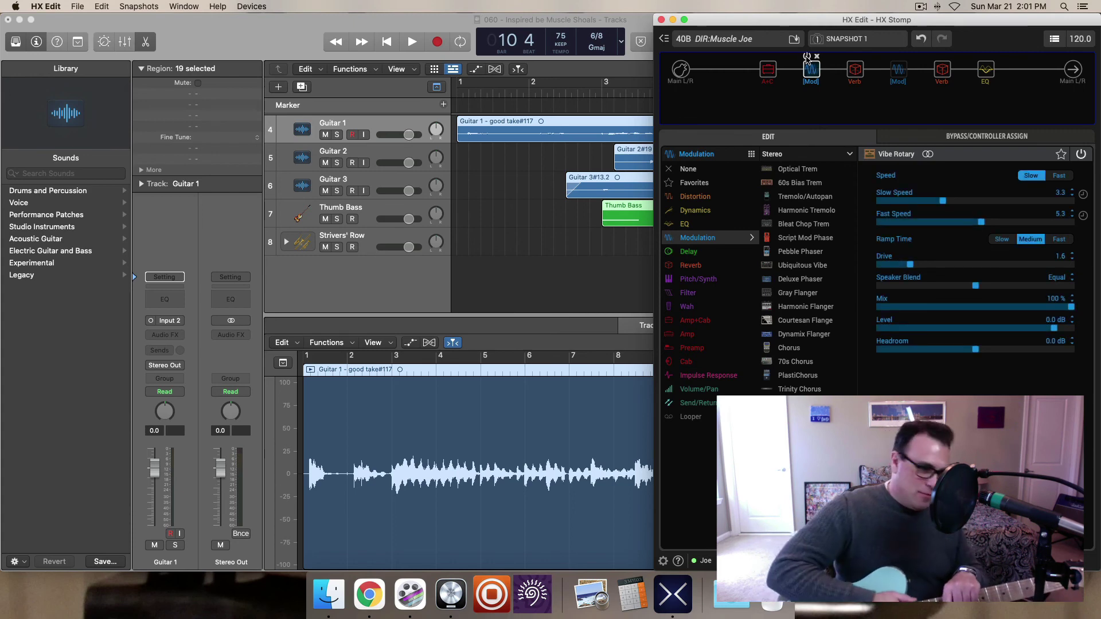